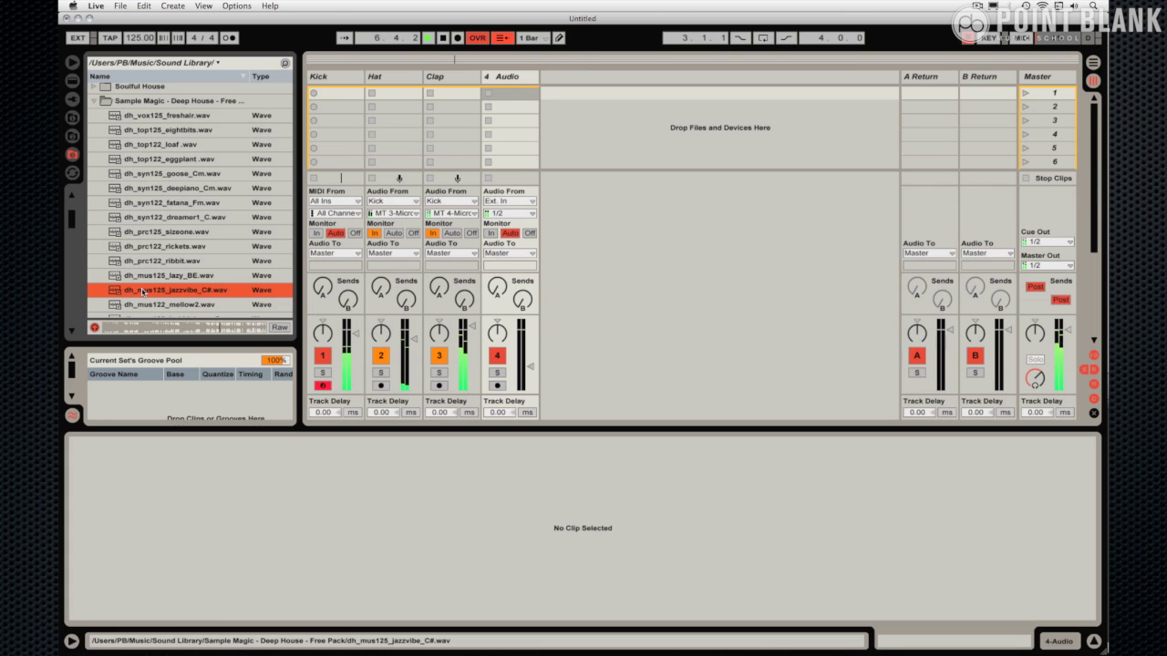
Step: Place the jazzvibe sample in the Audio track's first clip slot and launch it
left_click_drag(143, 291, 506, 95)
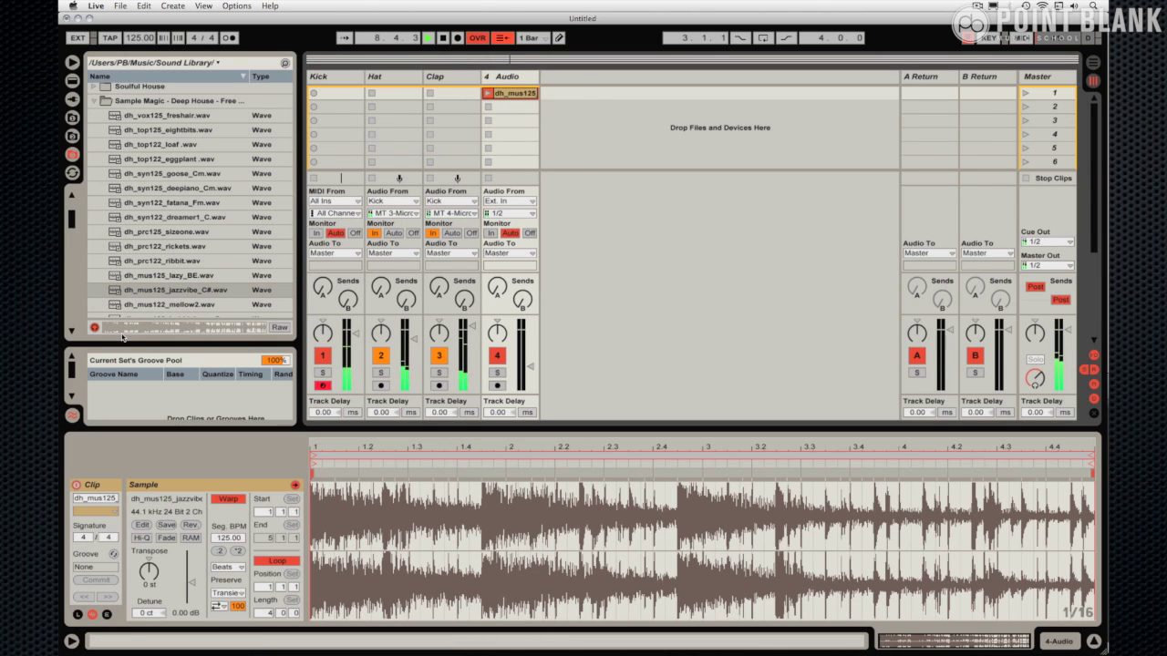
left_click(94, 328)
left_click(487, 94)
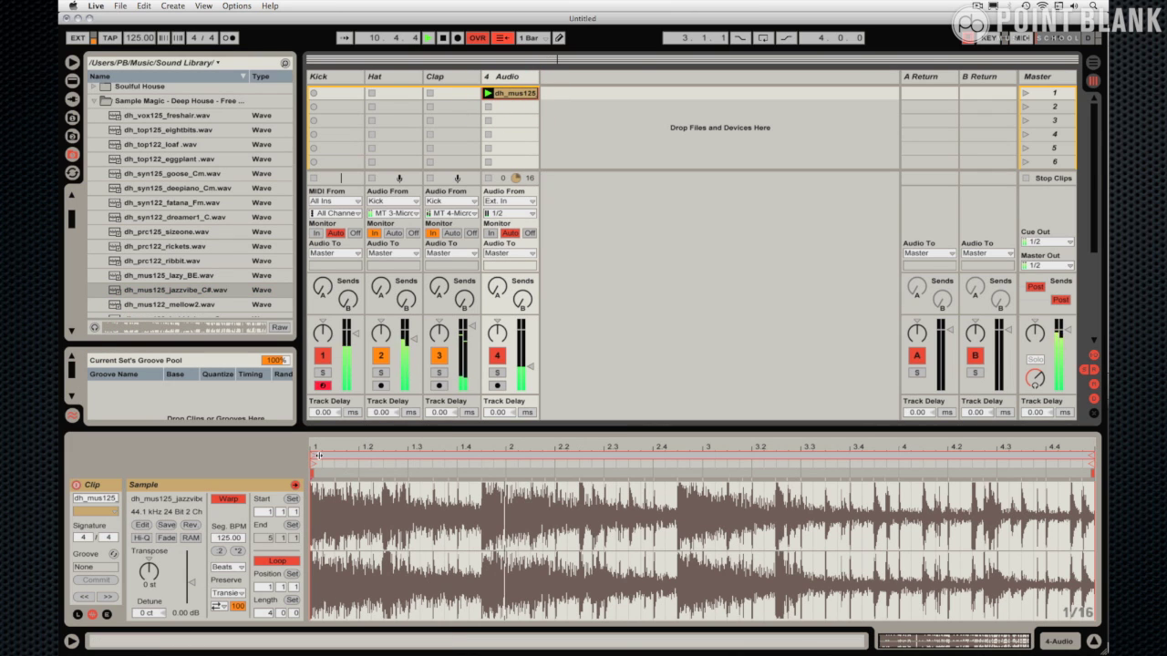
Step: Loop a single beat of the clip starting at 3.1.1, with length 0.1.0
left_click_drag(314, 454, 703, 455)
mouse_move(1092, 456)
left_mouse_down()
mouse_move(725, 456)
mouse_move(749, 456)
left_mouse_up()
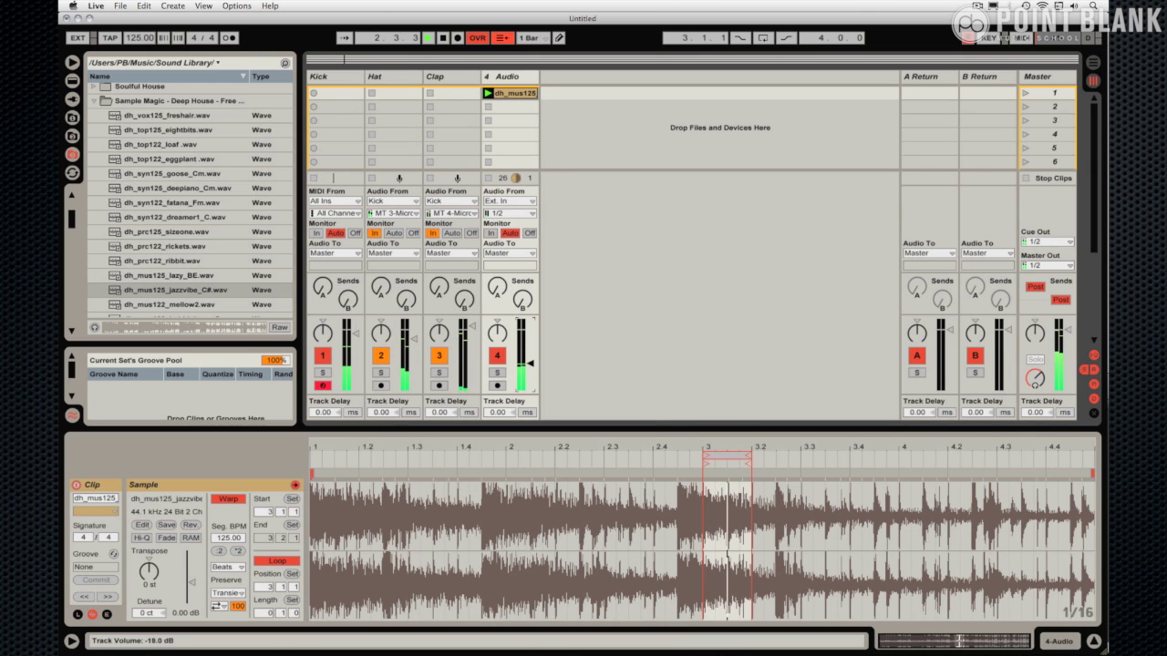
left_click_drag(529, 371, 529, 365)
left_click_drag(734, 444, 732, 461)
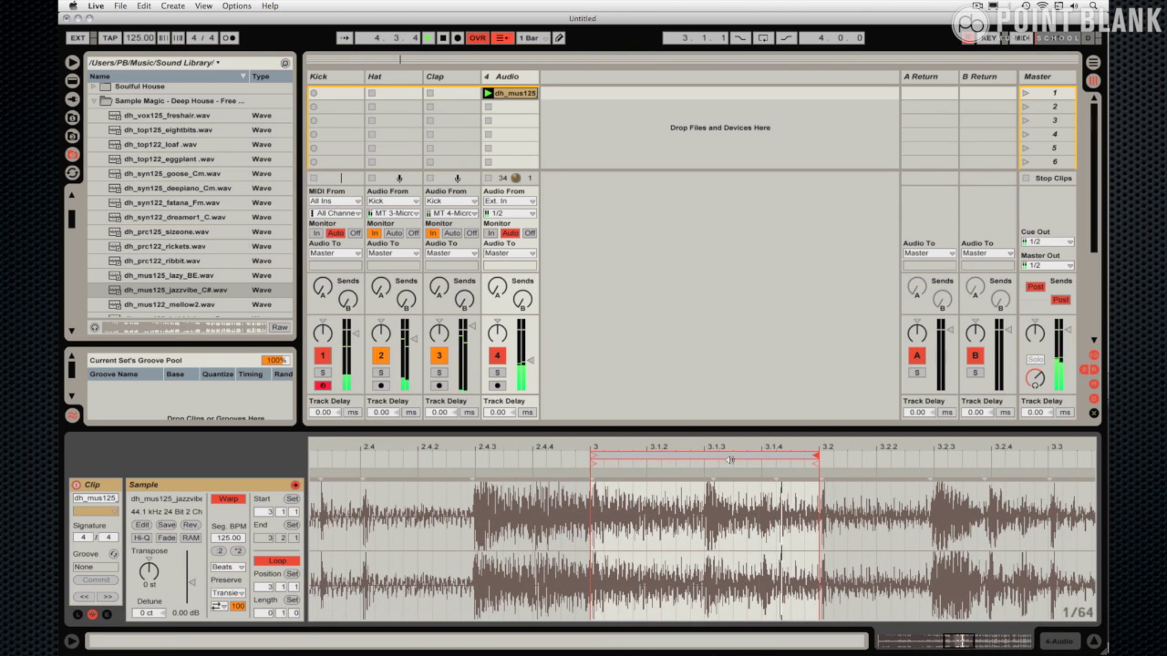
Step: Shorten the loop to one sixteenth (0.0.1) and position it from 3.1.2 to 3.1.3
left_click_drag(818, 458, 704, 462)
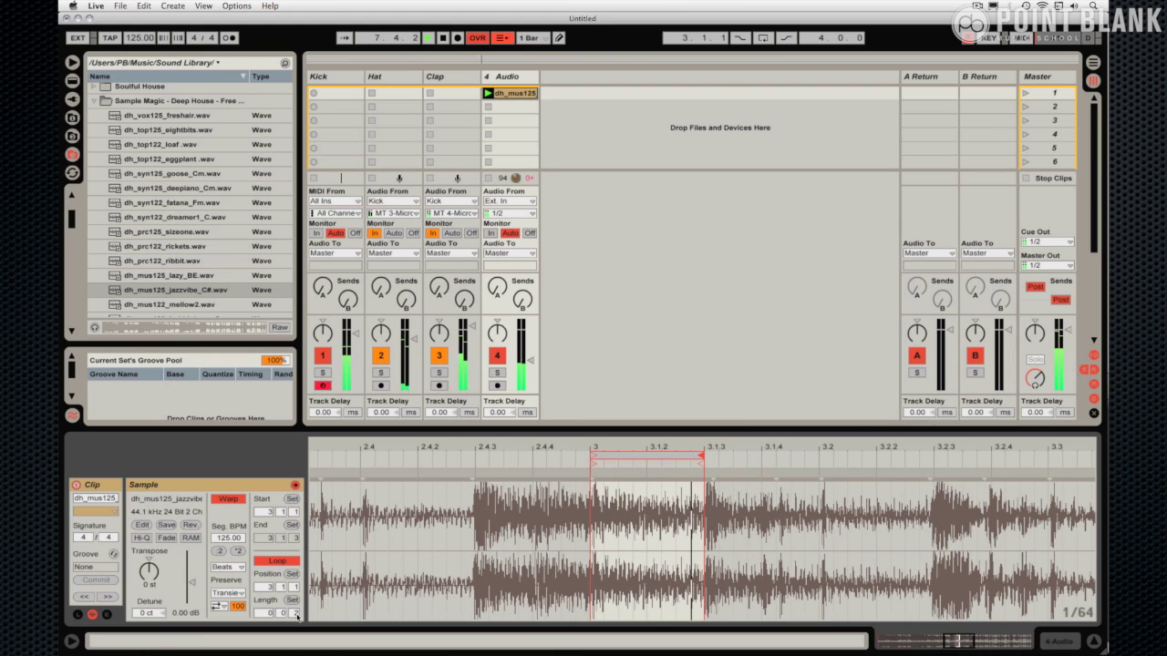
left_click_drag(294, 612, 295, 620)
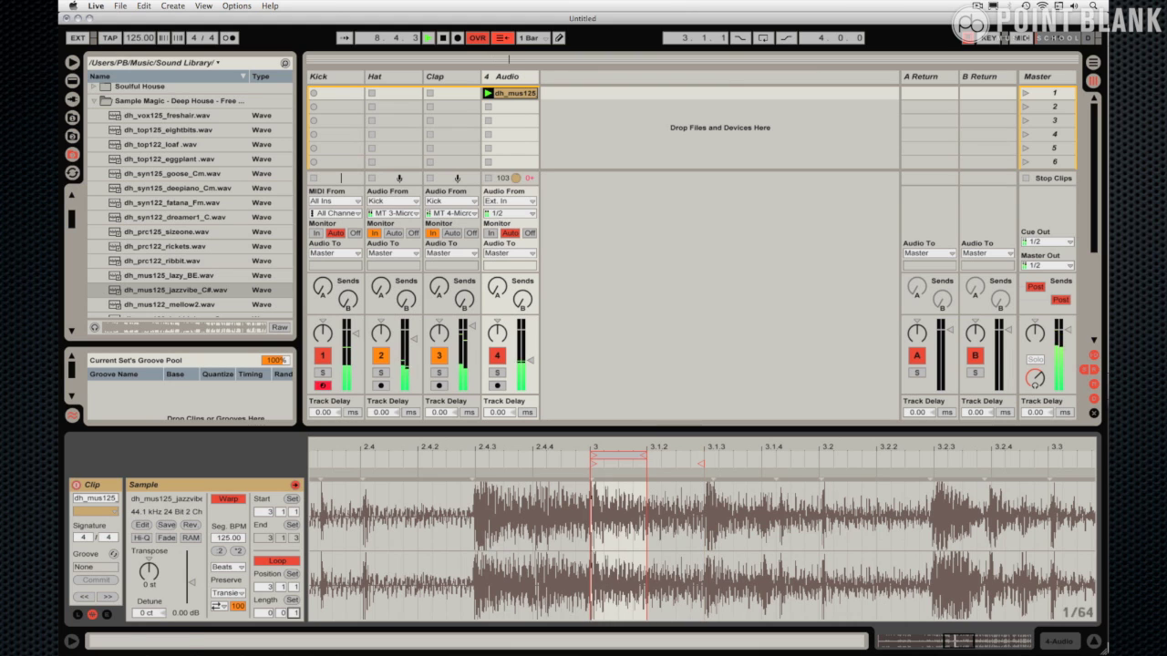
left_click(621, 455)
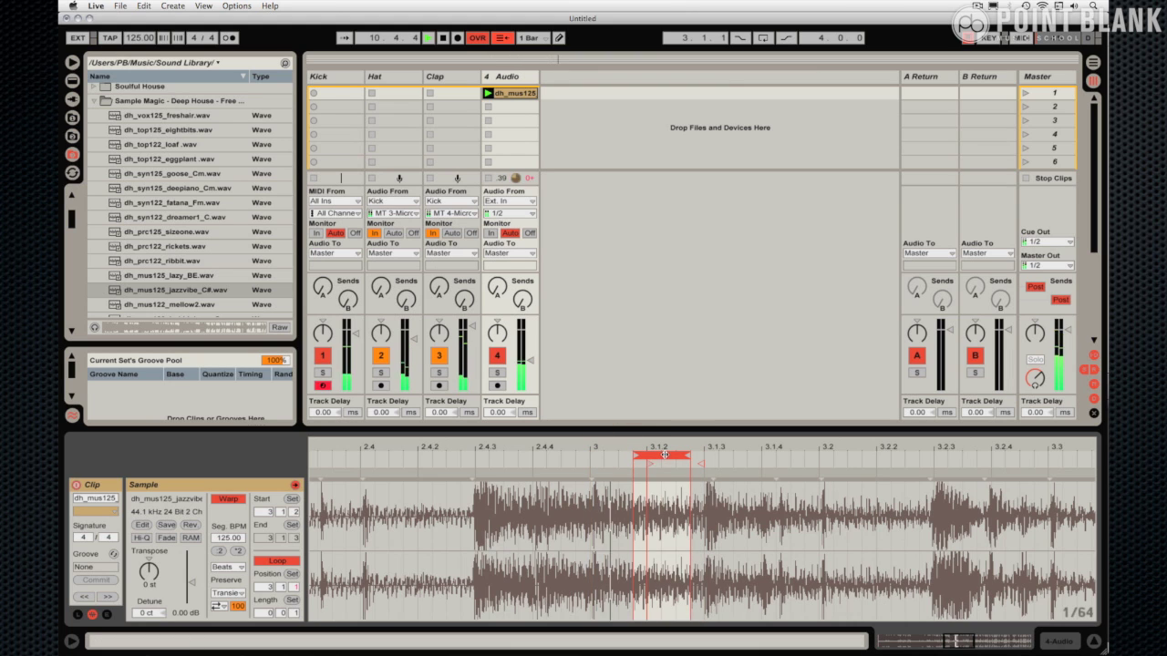
mouse_move(621, 455)
left_mouse_down()
mouse_move(677, 455)
mouse_move(616, 458)
left_mouse_up()
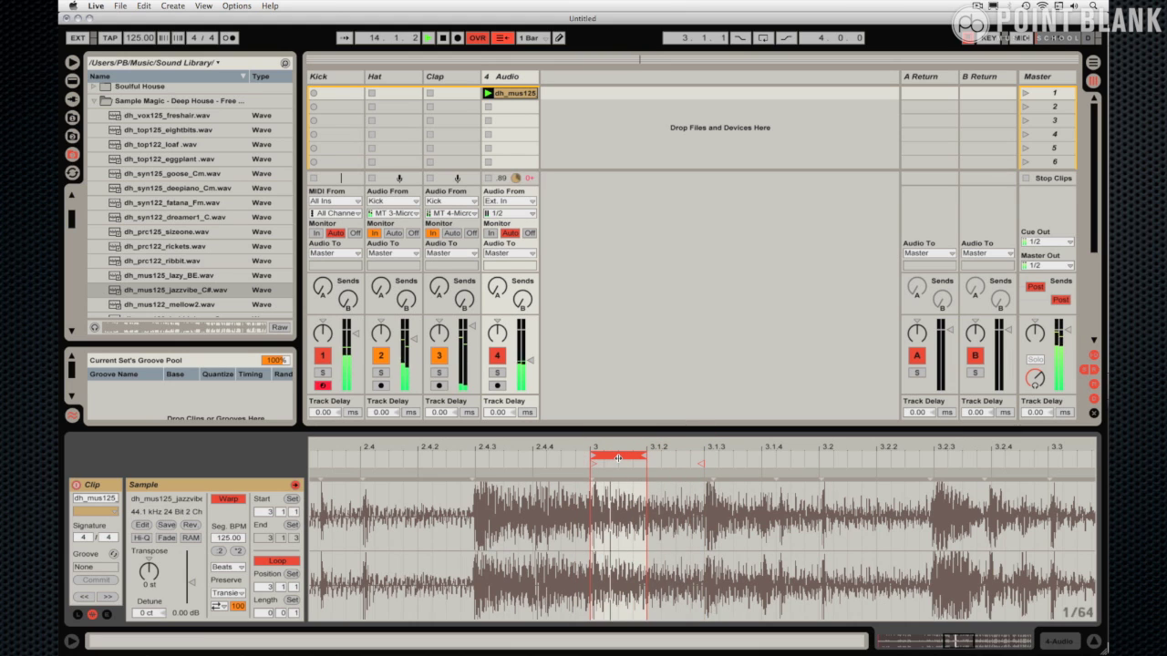
left_click_drag(618, 458, 679, 459)
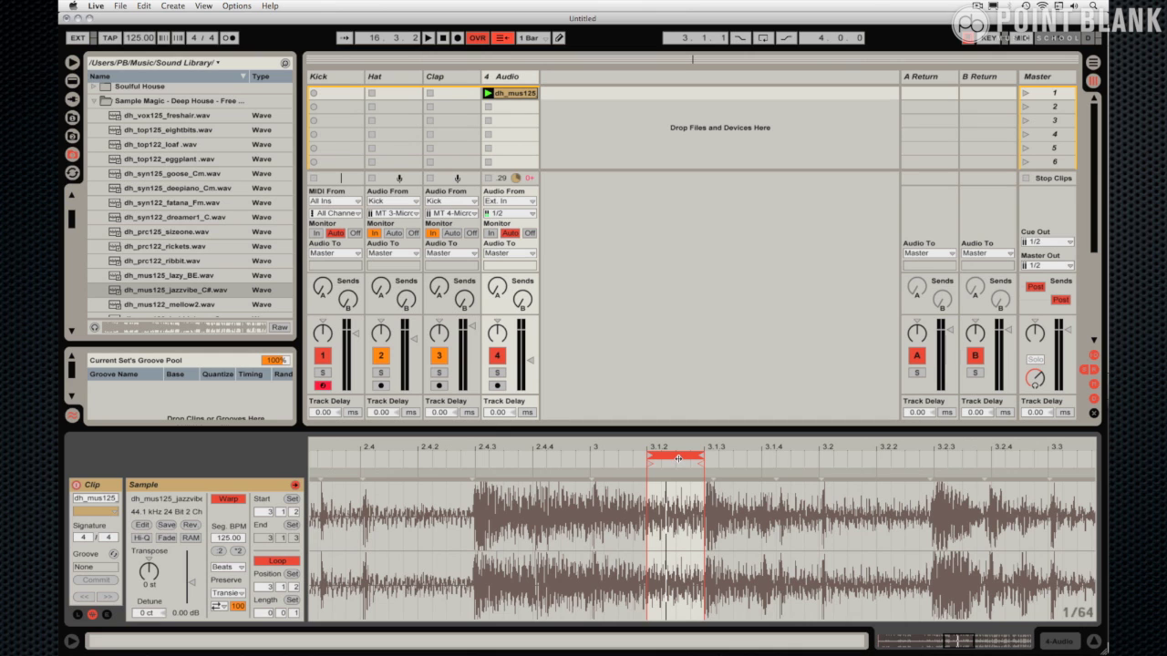
Step: Name the clip 'Loop 1' and duplicate it, shifting the copy's loop to 3.1.3–3.1.4
left_click(513, 94)
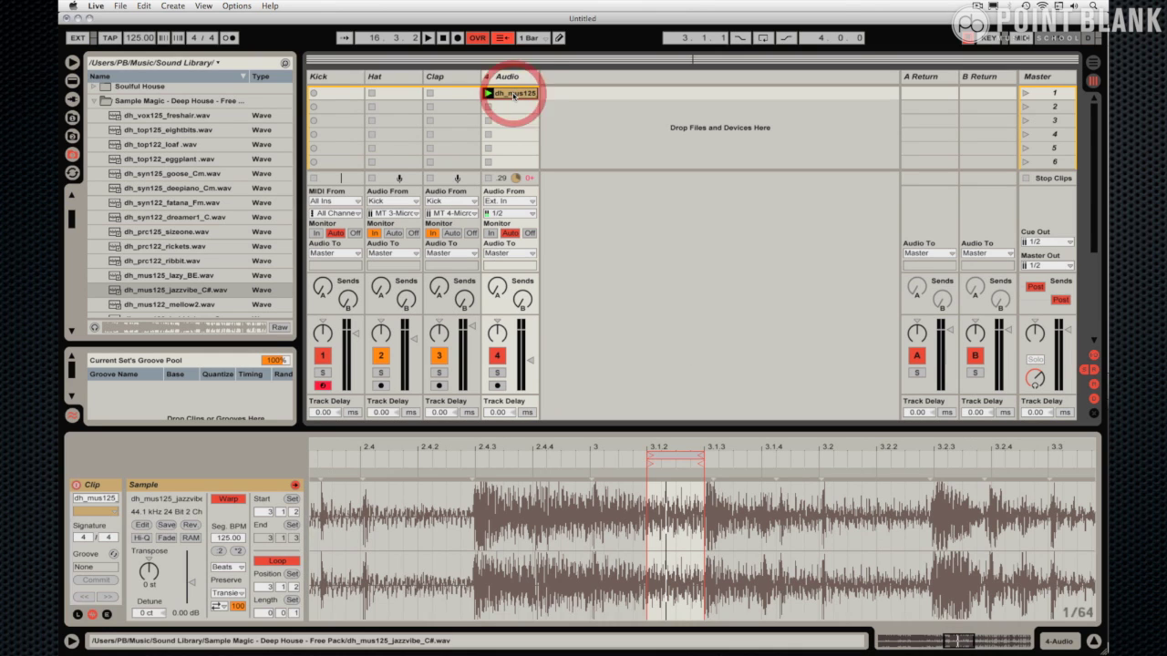
key("super+r")
type("Loop 1")
key("Return")
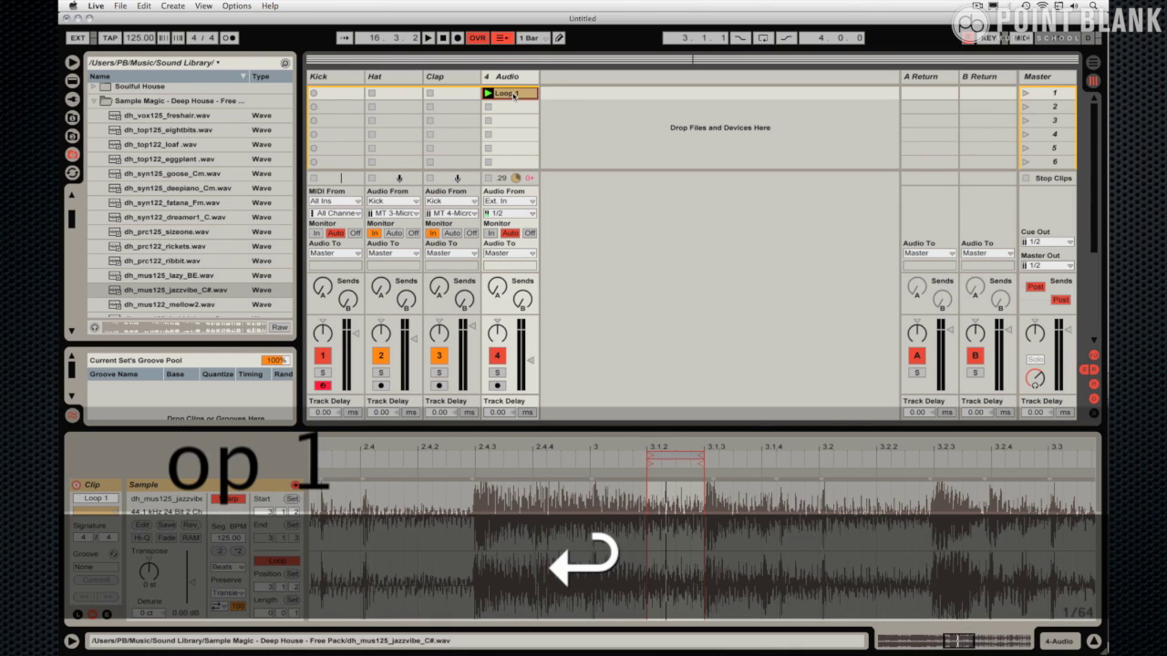
key("super+d")
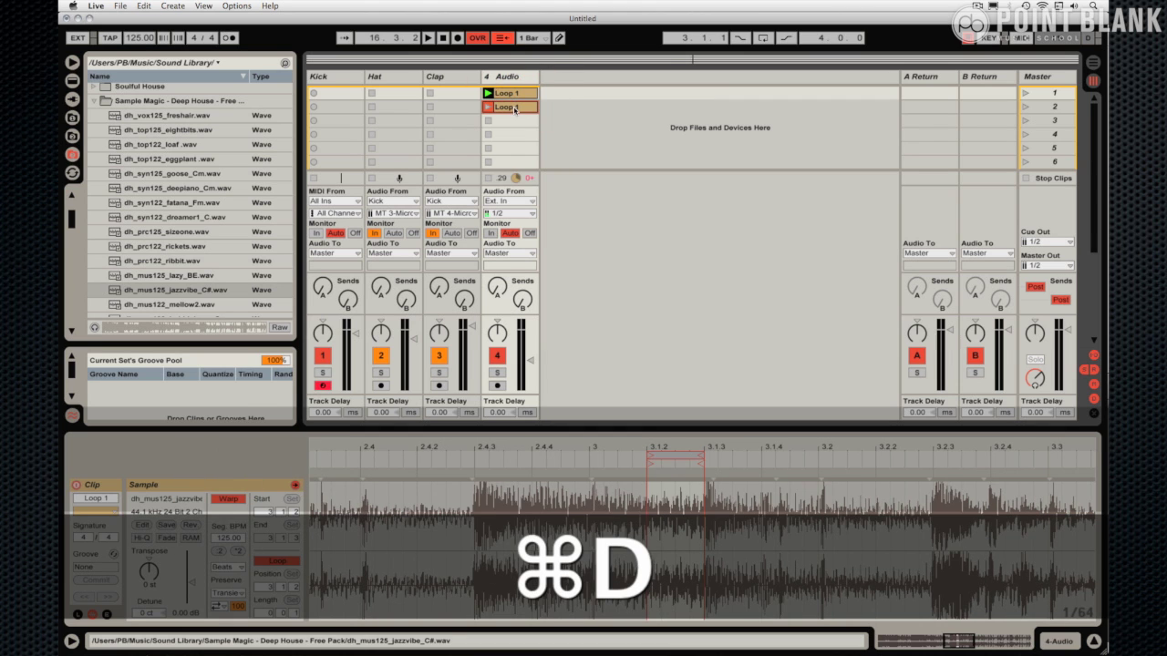
left_click_drag(683, 454, 736, 455)
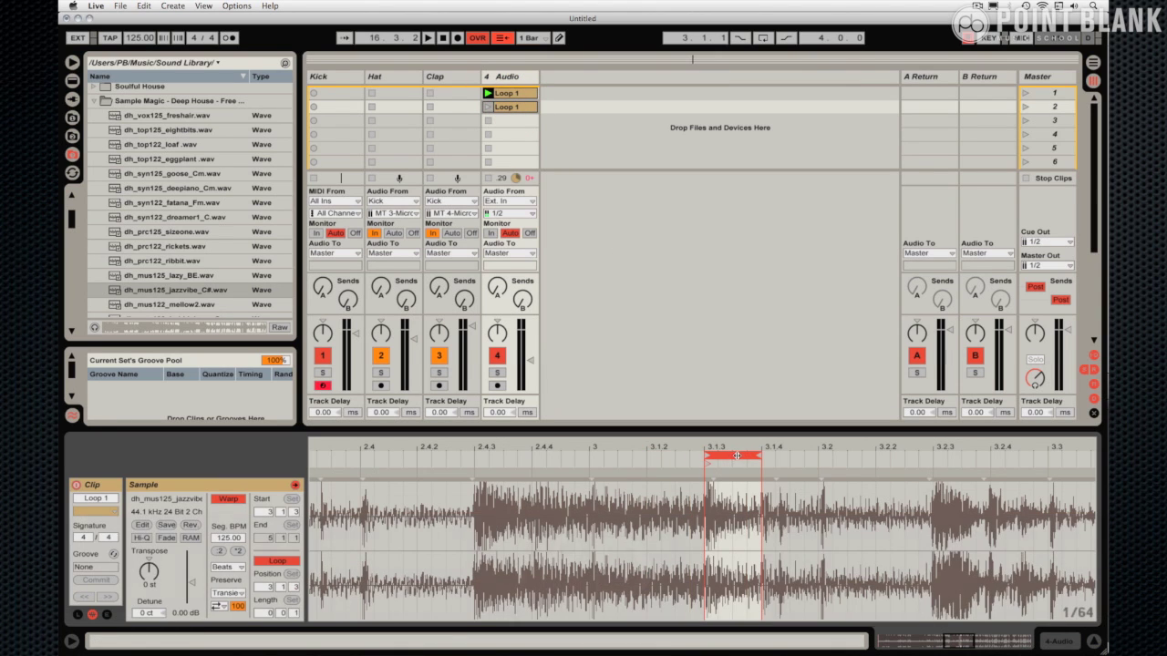
Step: Rename the copy 'Loop2' and duplicate it, moving the new copy's loop to start at 3.1.4
left_click(513, 113)
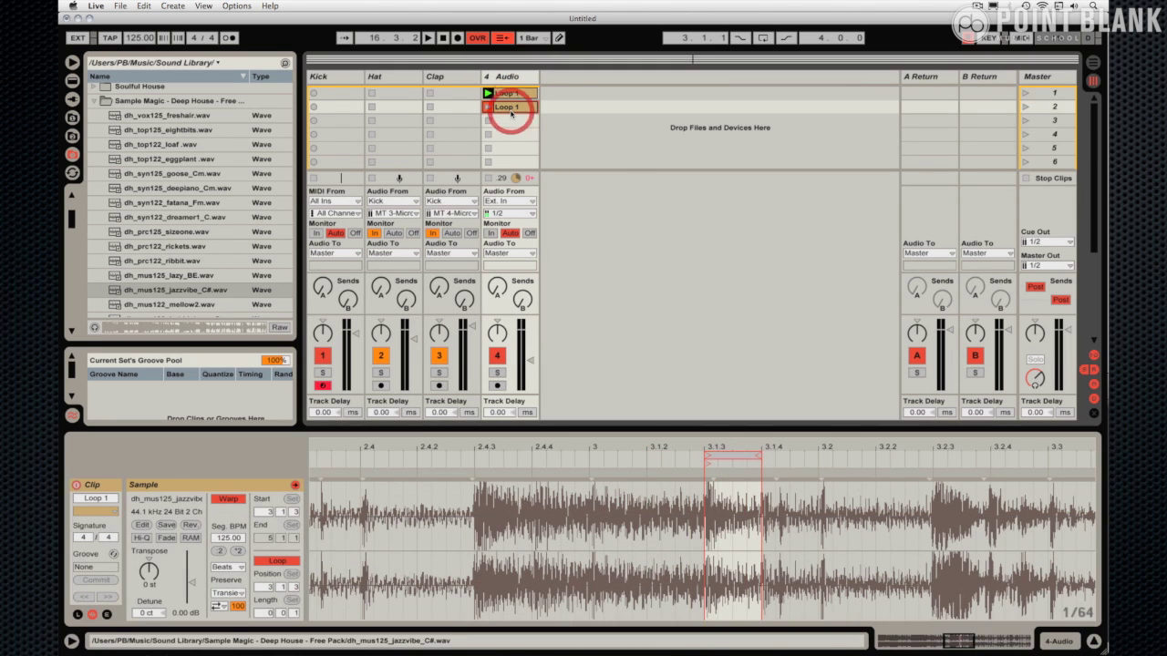
key("super+r")
type("Loop2")
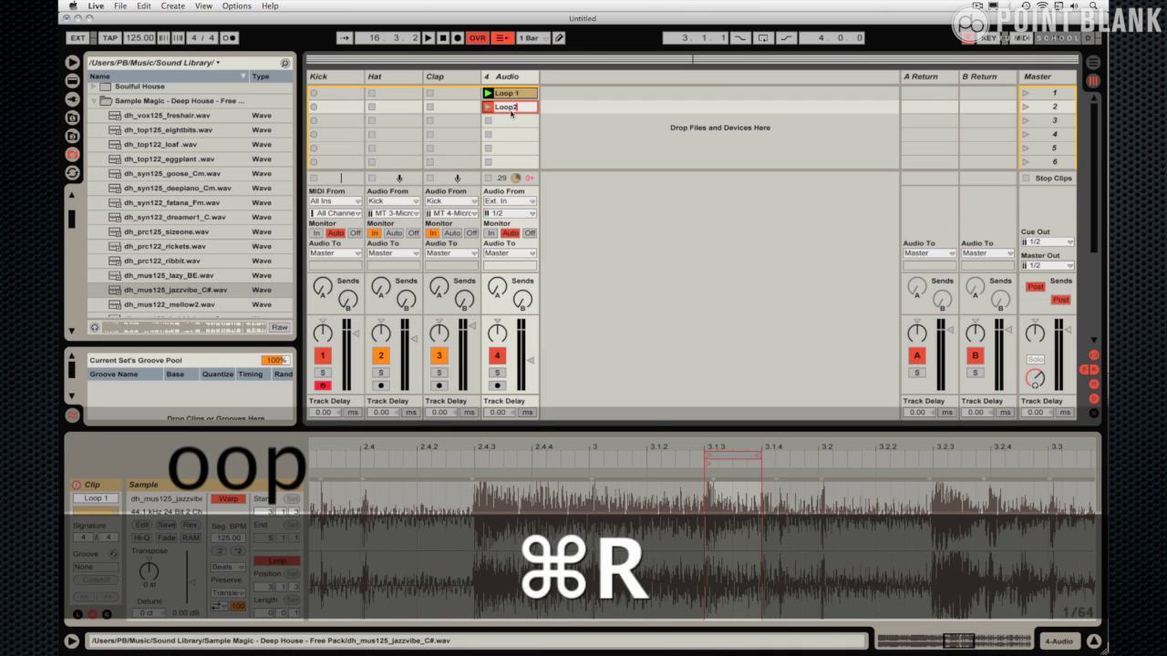
key("Return")
key("super+d")
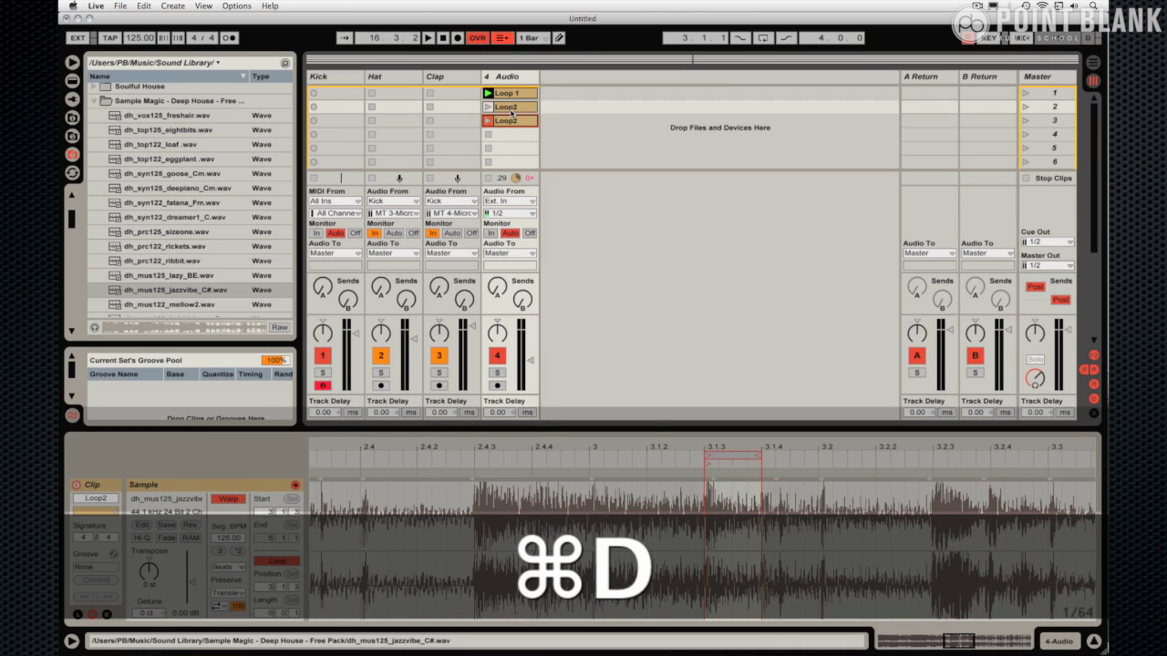
left_click(514, 126)
left_click_drag(737, 456, 793, 444)
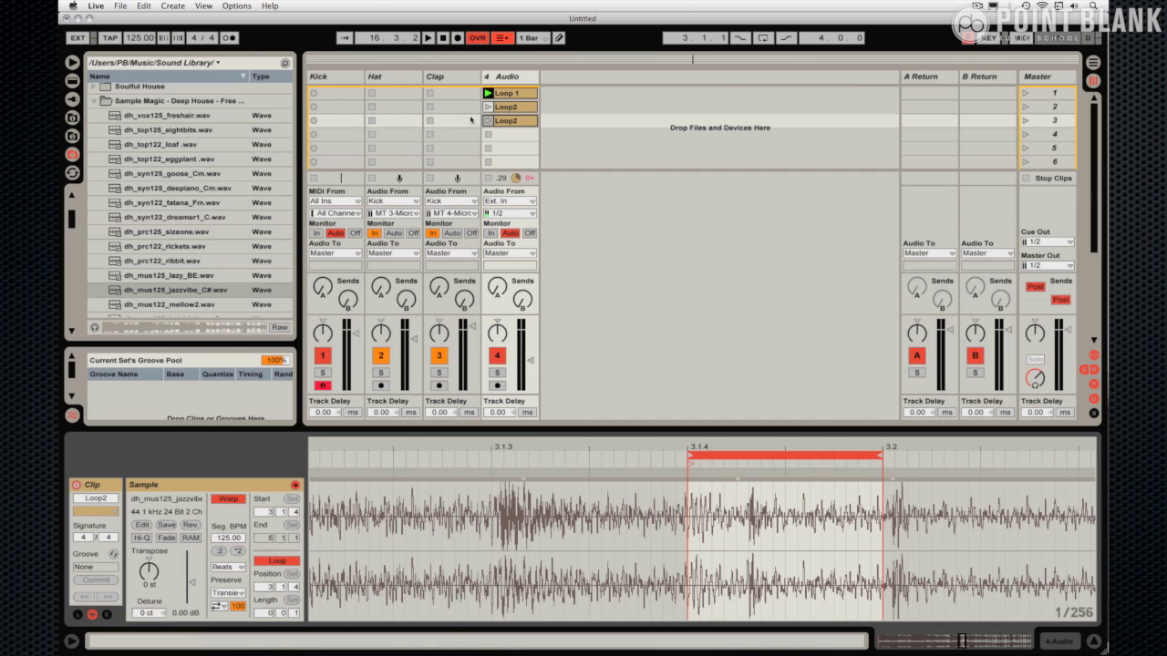
Step: Rename the third clip 'Loop3'
key("super+r")
type("Lo")
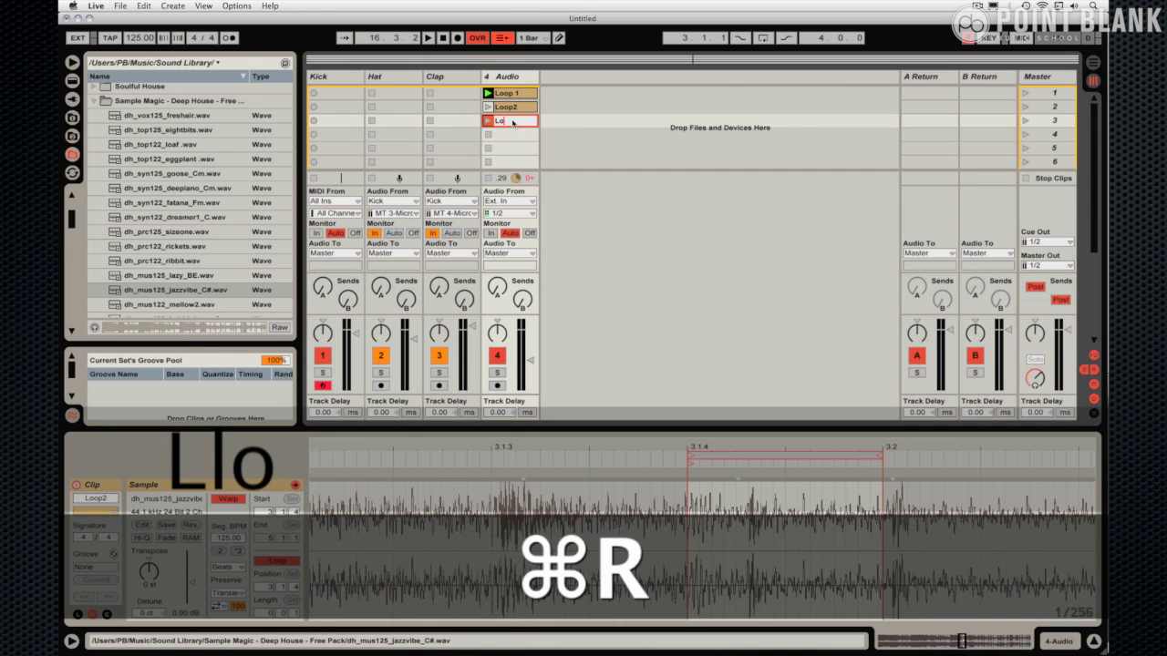
type("op3")
key("Return")
Step: Warp Loop3's slice between its loop edges into a triplet feel at segment BPM 170.91
left_click(488, 120)
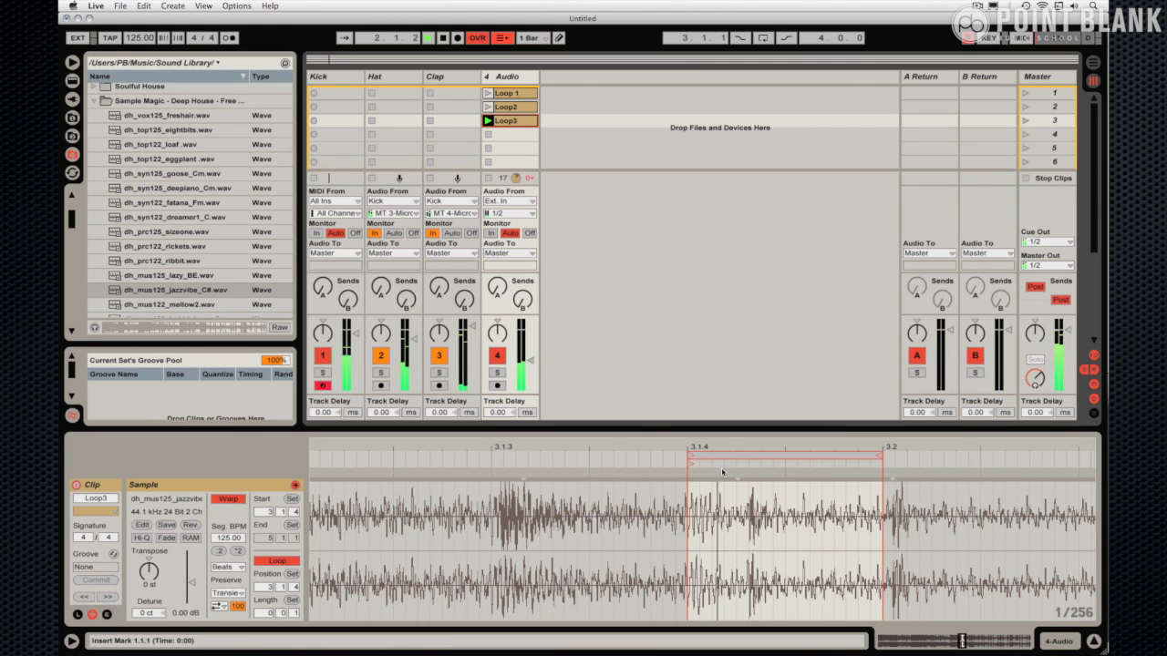
left_click_drag(732, 456, 794, 456)
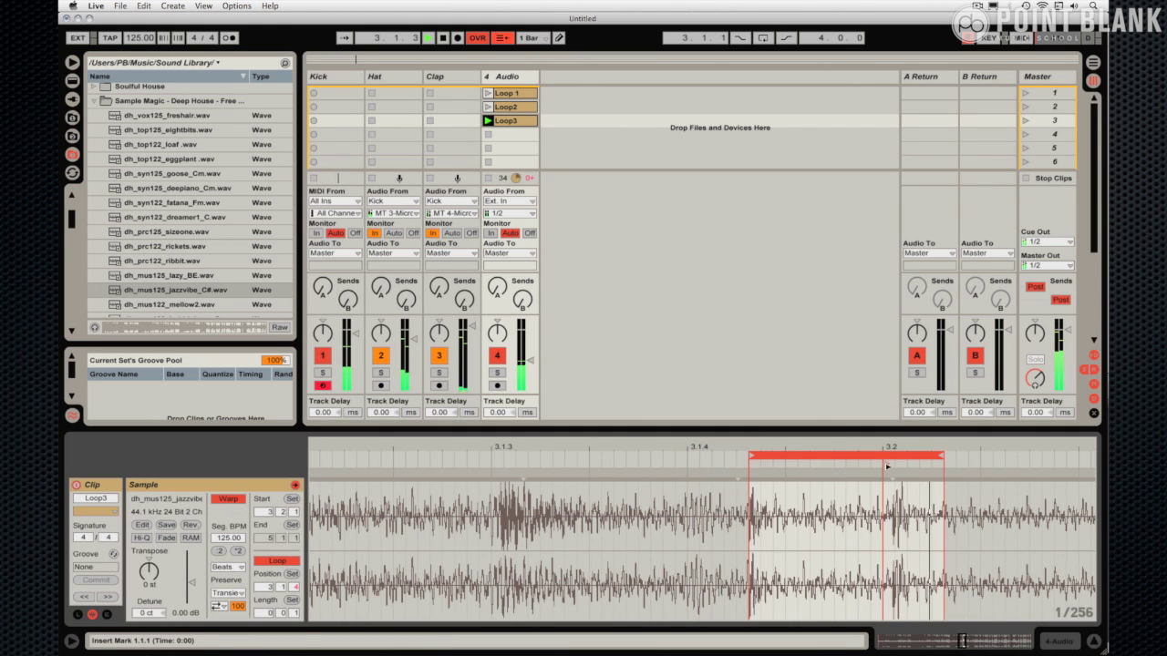
left_click(753, 468)
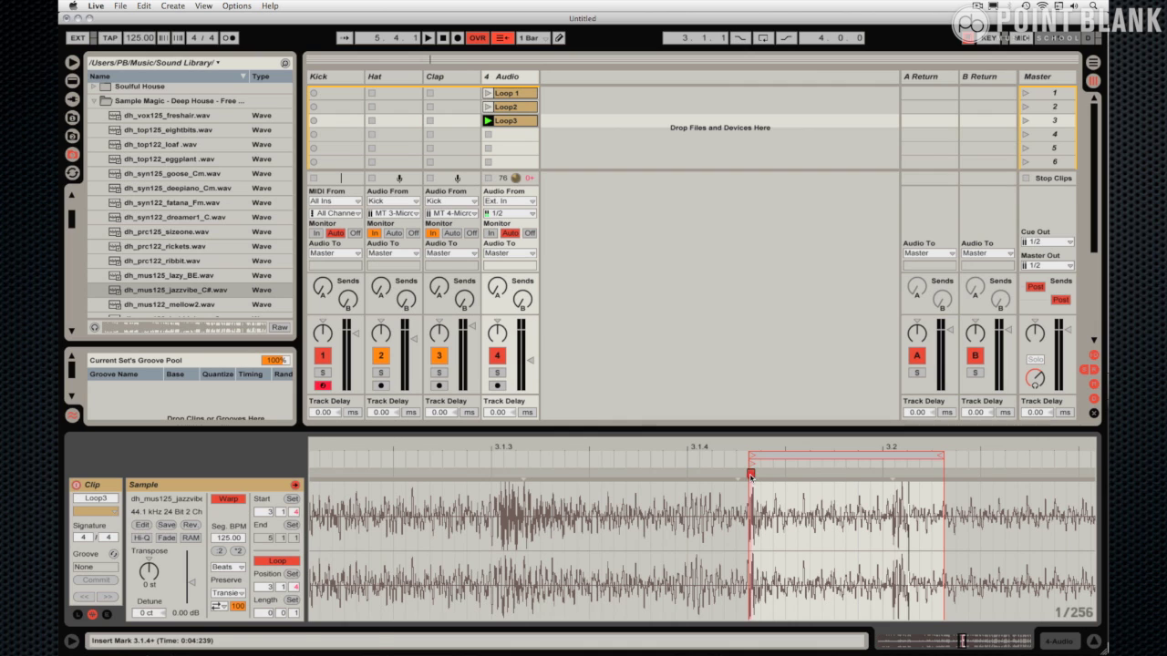
left_click(749, 474)
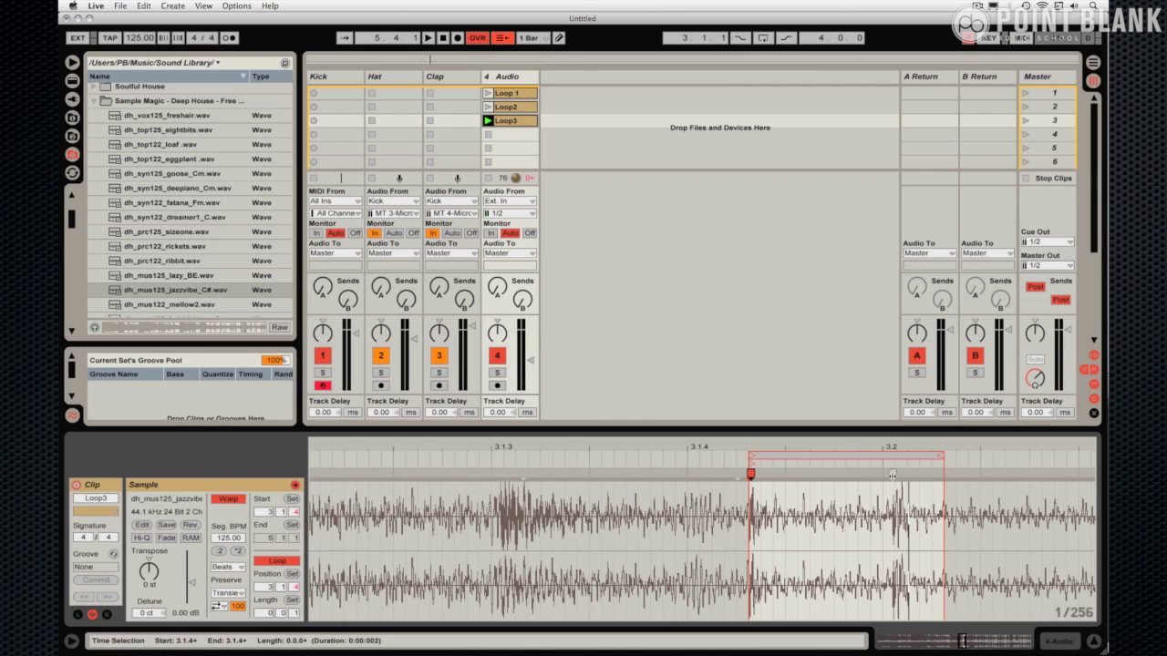
left_click_drag(892, 475, 941, 475)
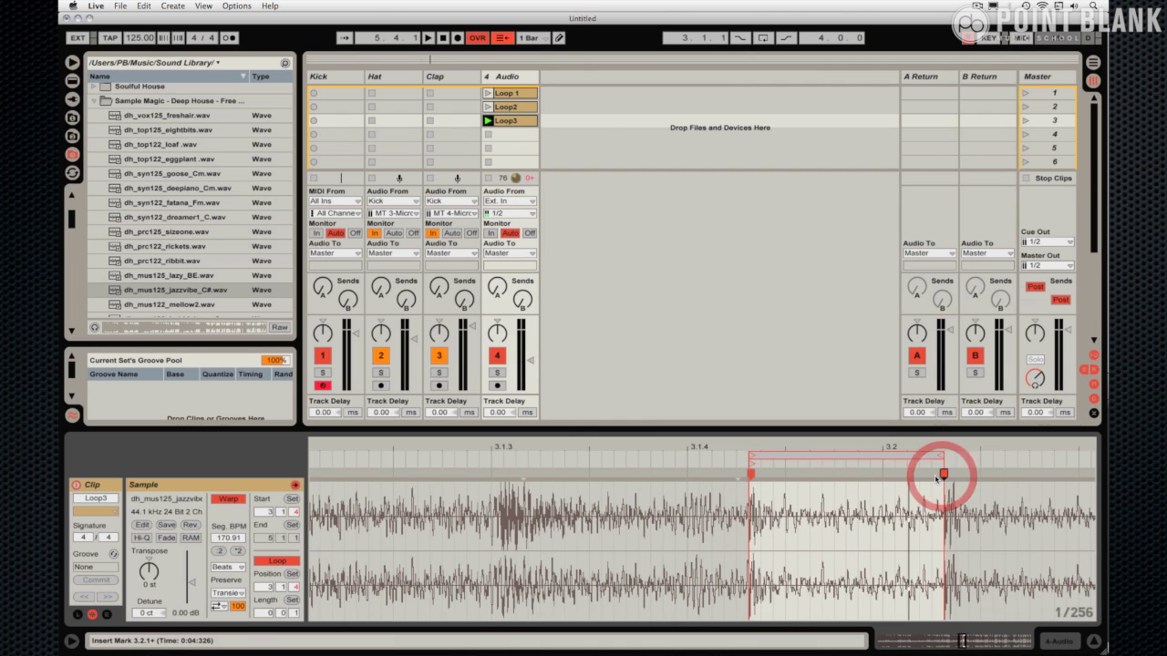
key("space")
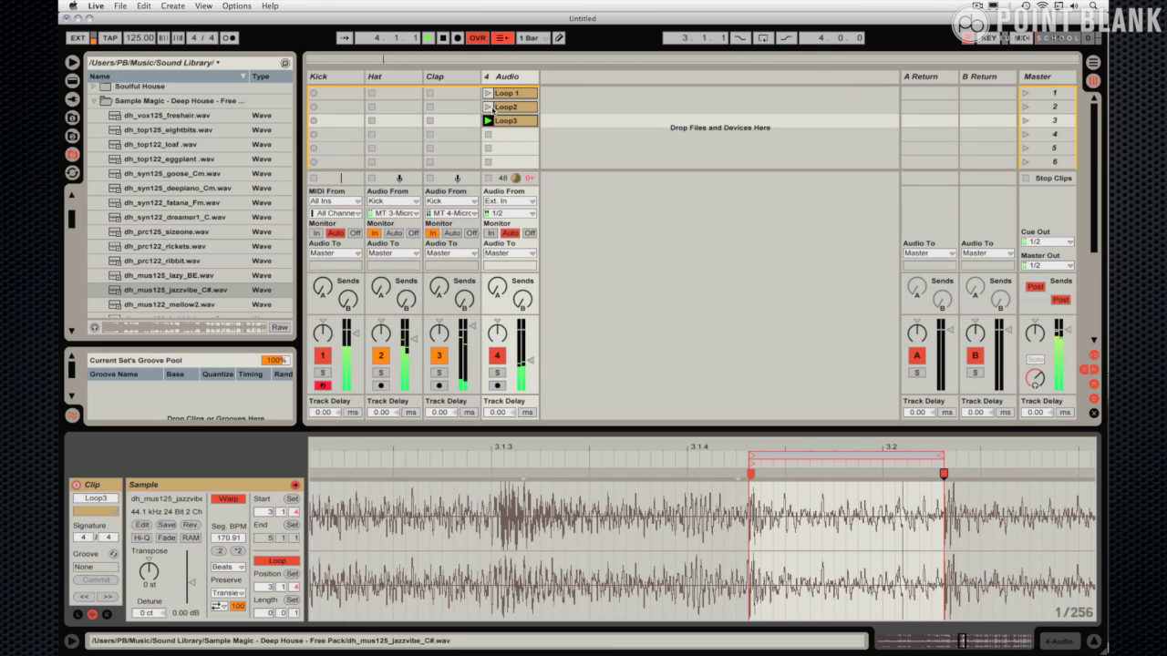
left_click(488, 107)
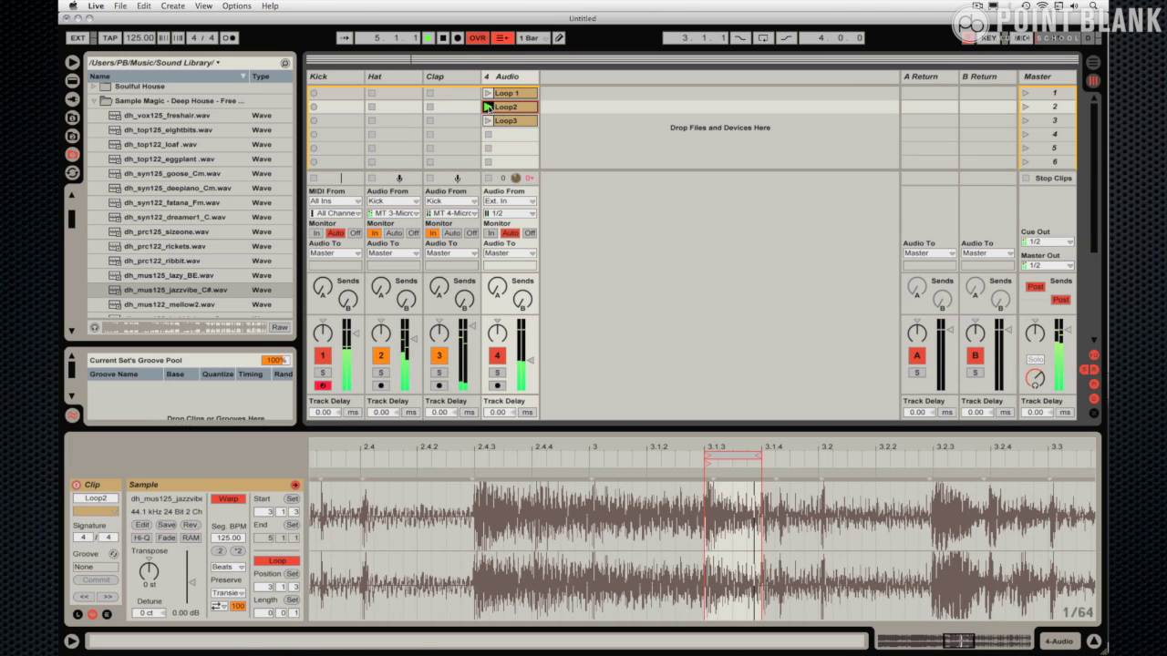
left_click(488, 92)
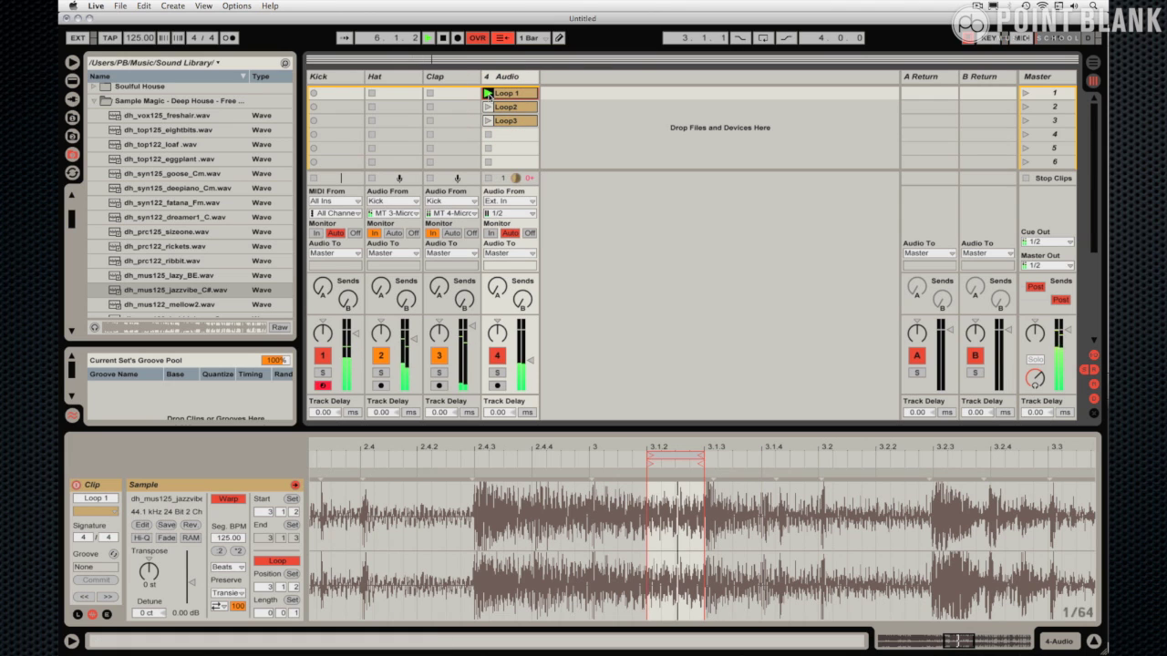
left_click(487, 107)
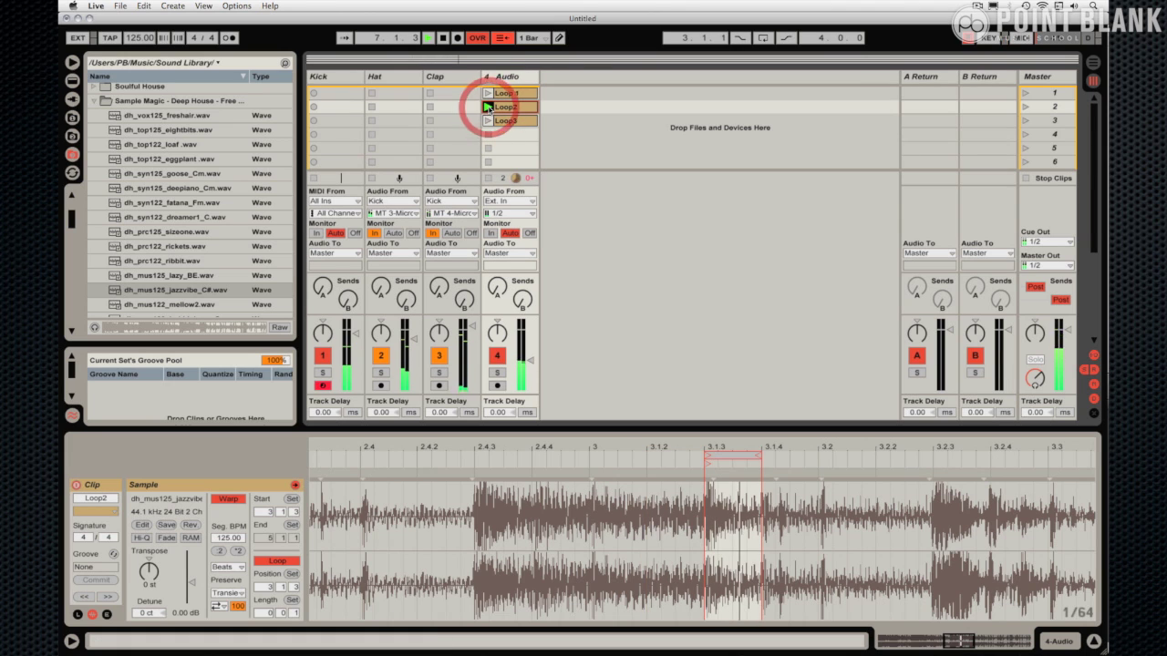
left_click(488, 93)
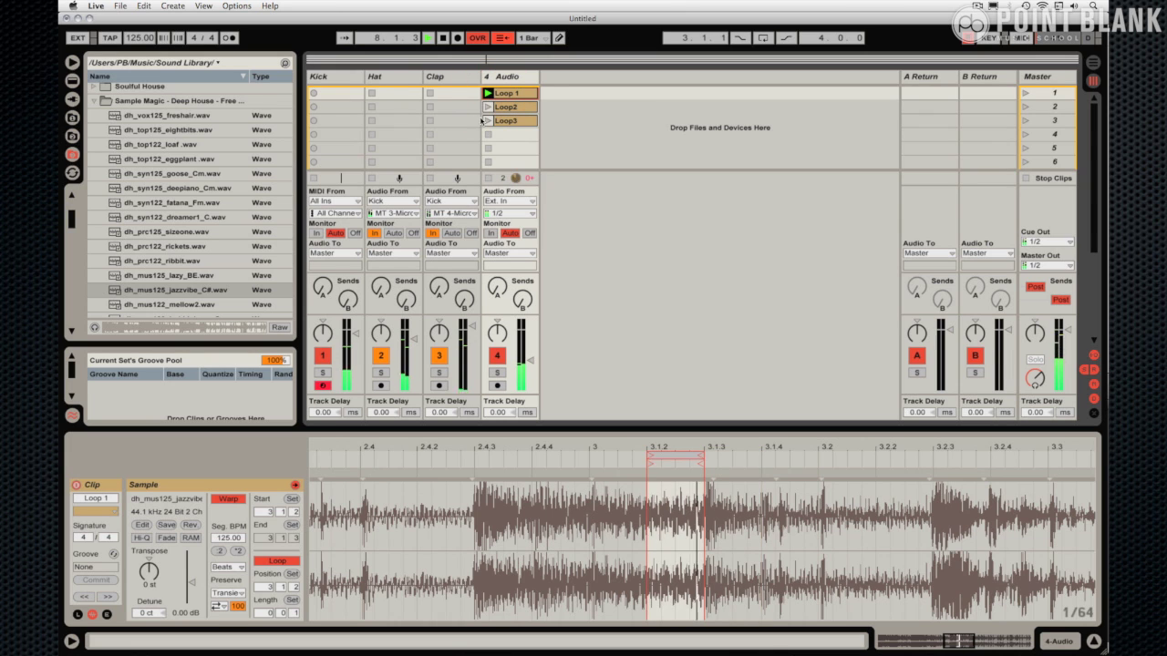
left_click(487, 108)
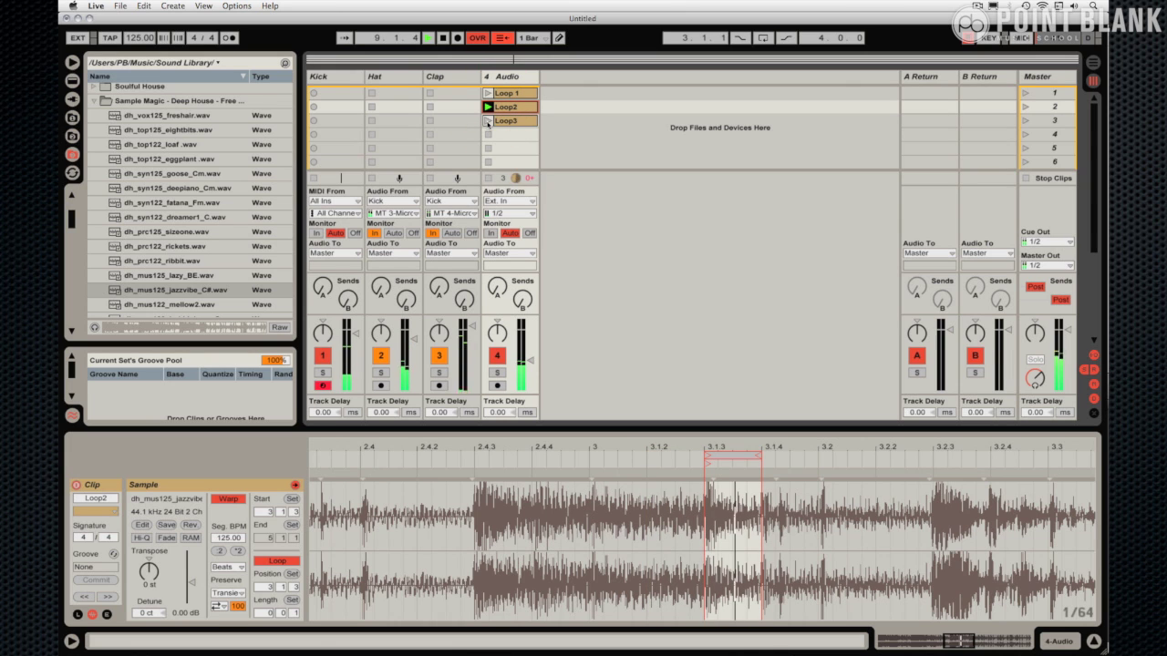
left_click(488, 120)
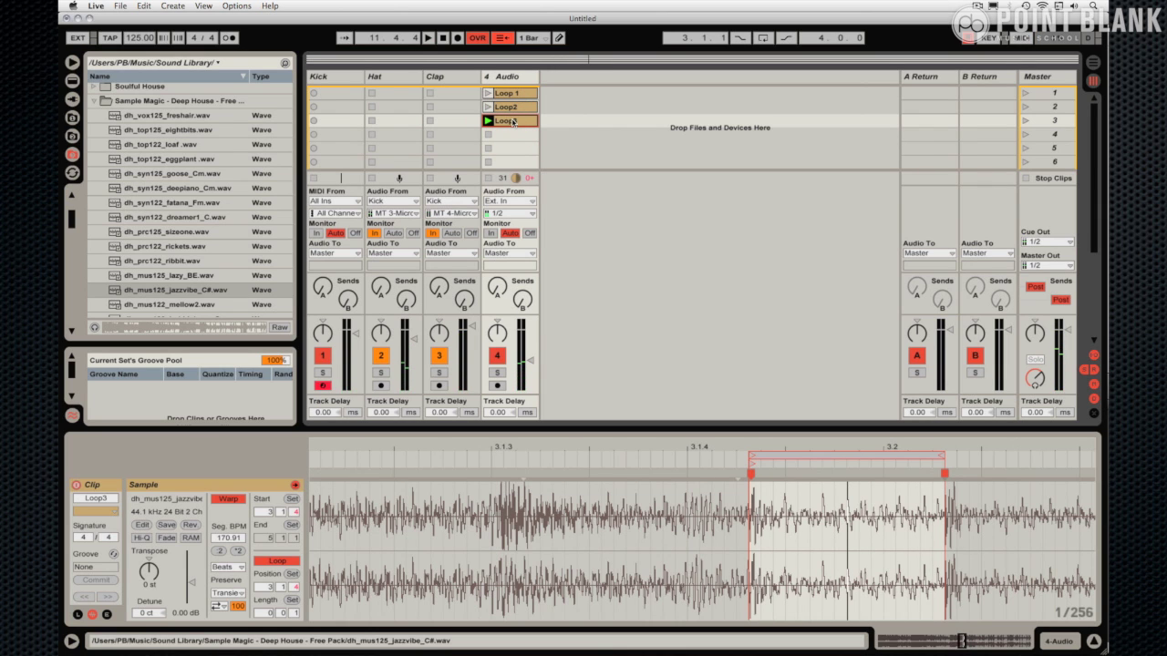
Step: Copy Loop 1 into slot 4, set its loop length to 0.0.3 (3.1.2–3.2), and play it
left_click(508, 94)
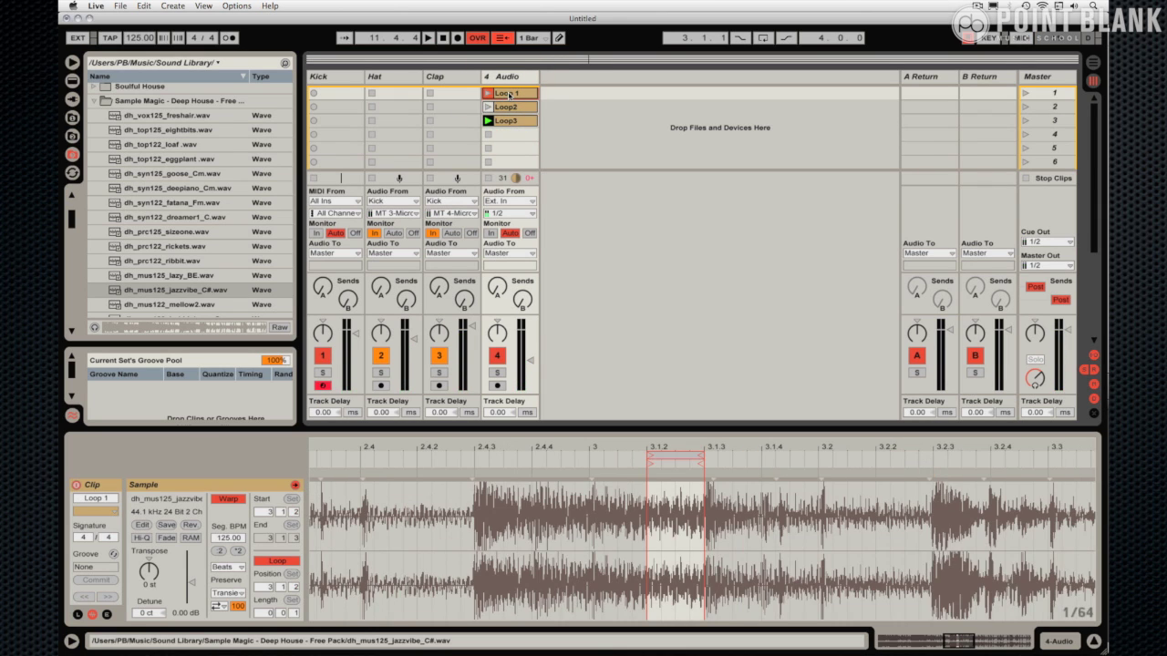
left_click_drag(510, 135, 511, 134)
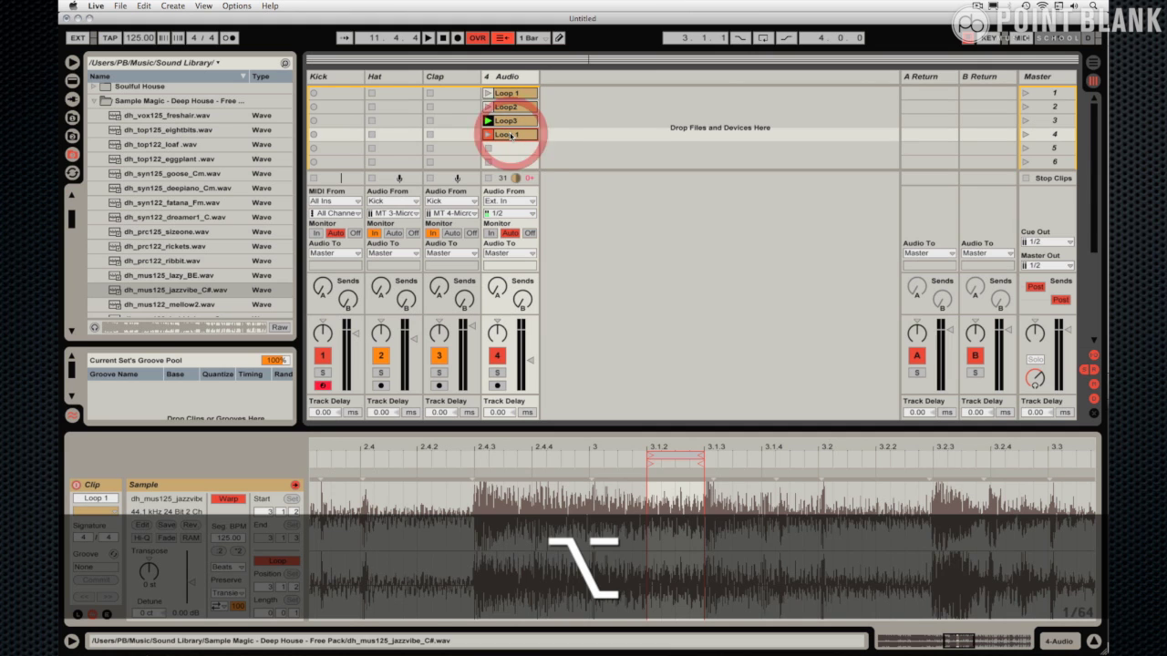
left_click(298, 615)
type("3")
key("Return")
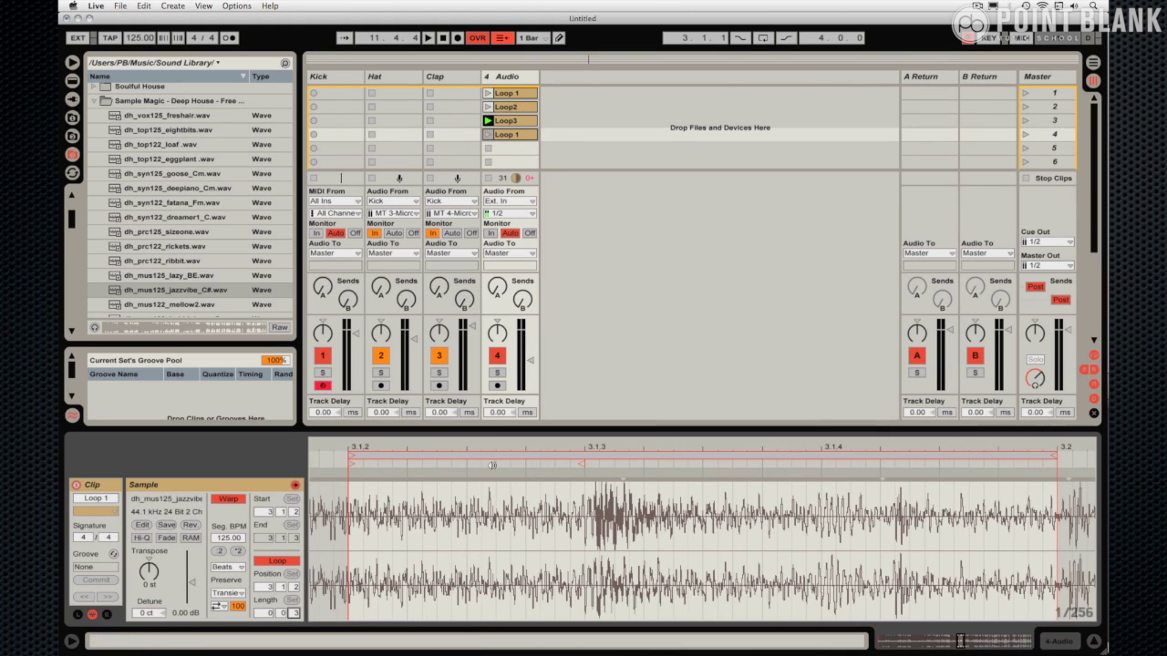
left_click_drag(496, 447, 496, 410)
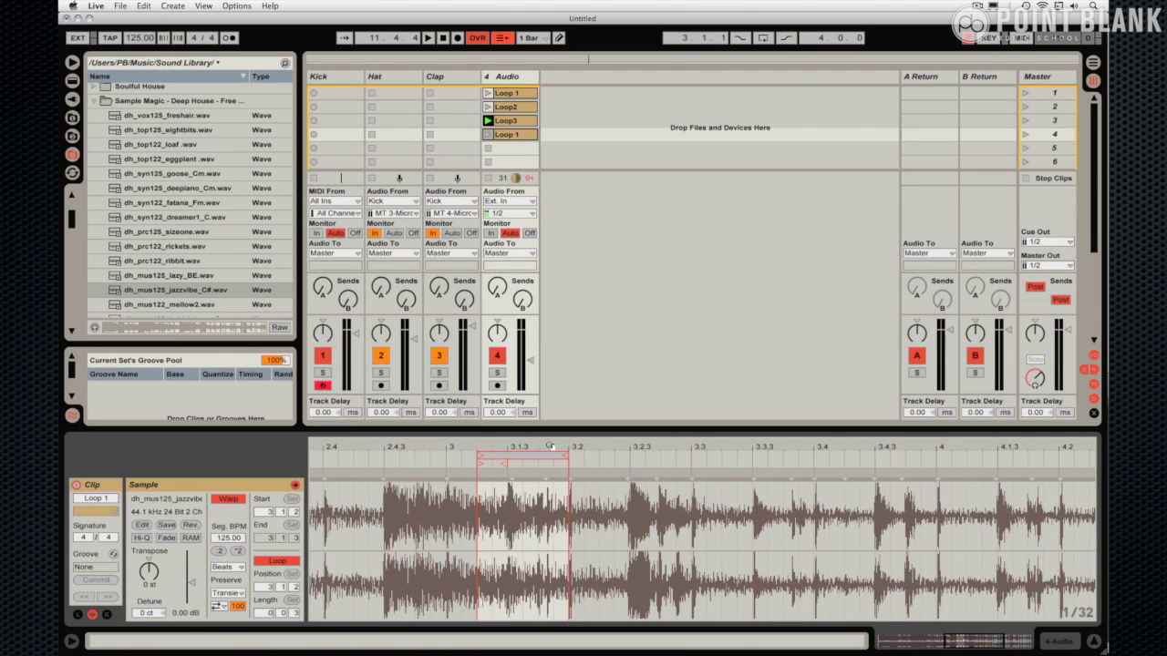
left_click_drag(550, 447, 636, 446)
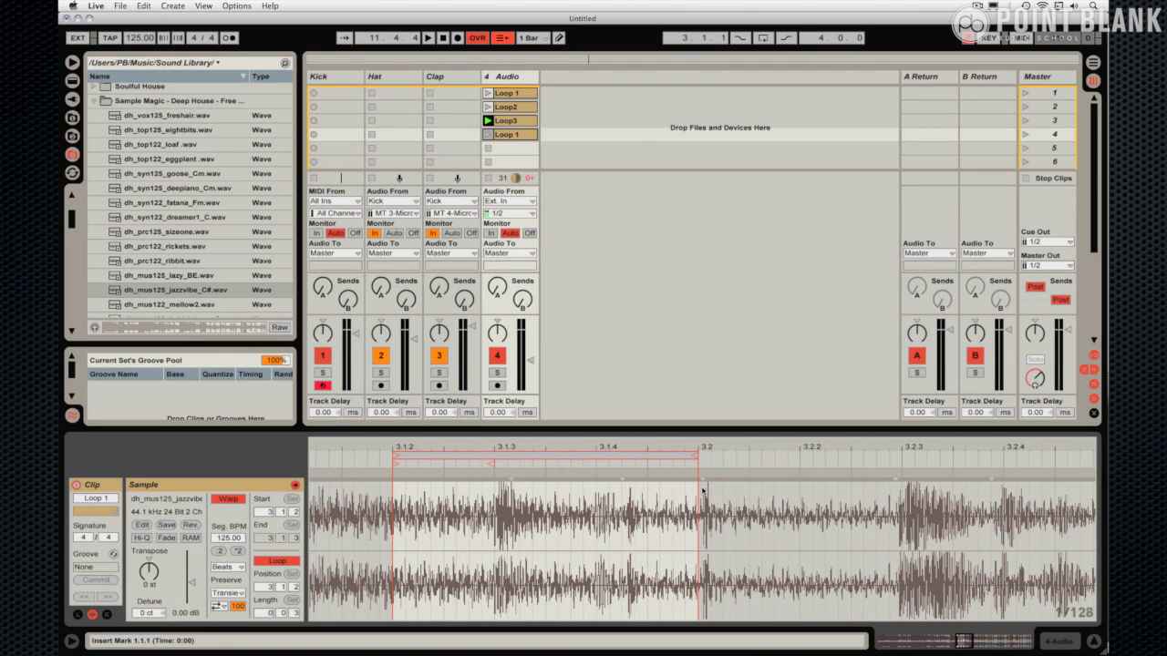
left_click(488, 134)
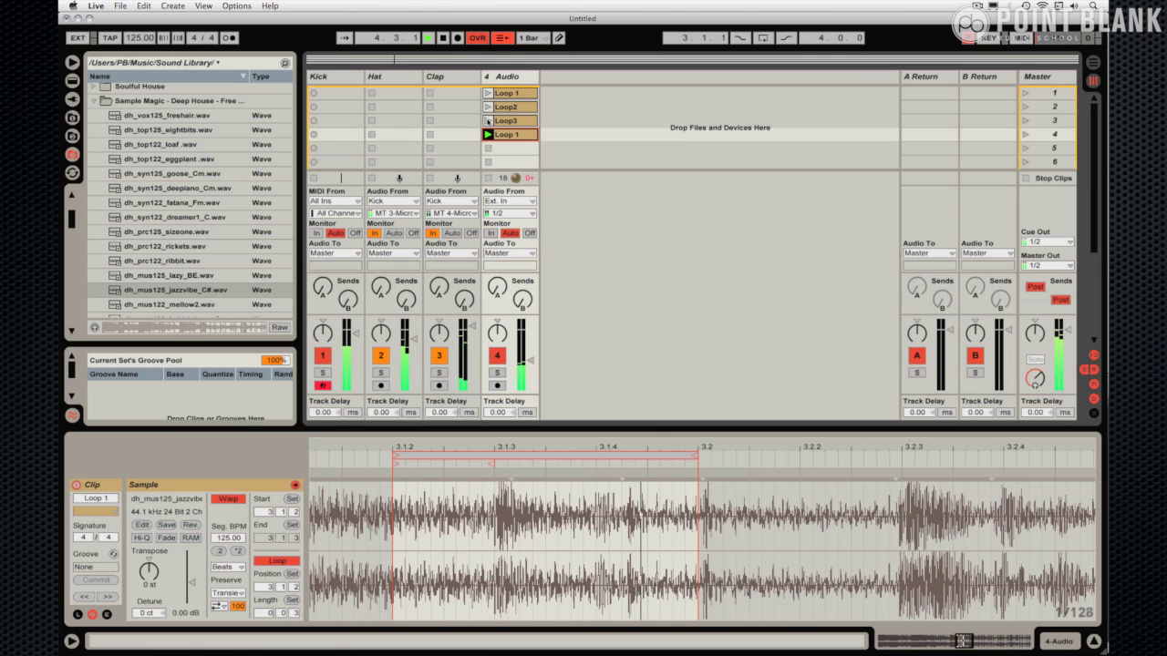
Step: Audition Loop3, Loop2, the original Loop 1 and the row-4 Loop 1 copy against each other
left_click(488, 121)
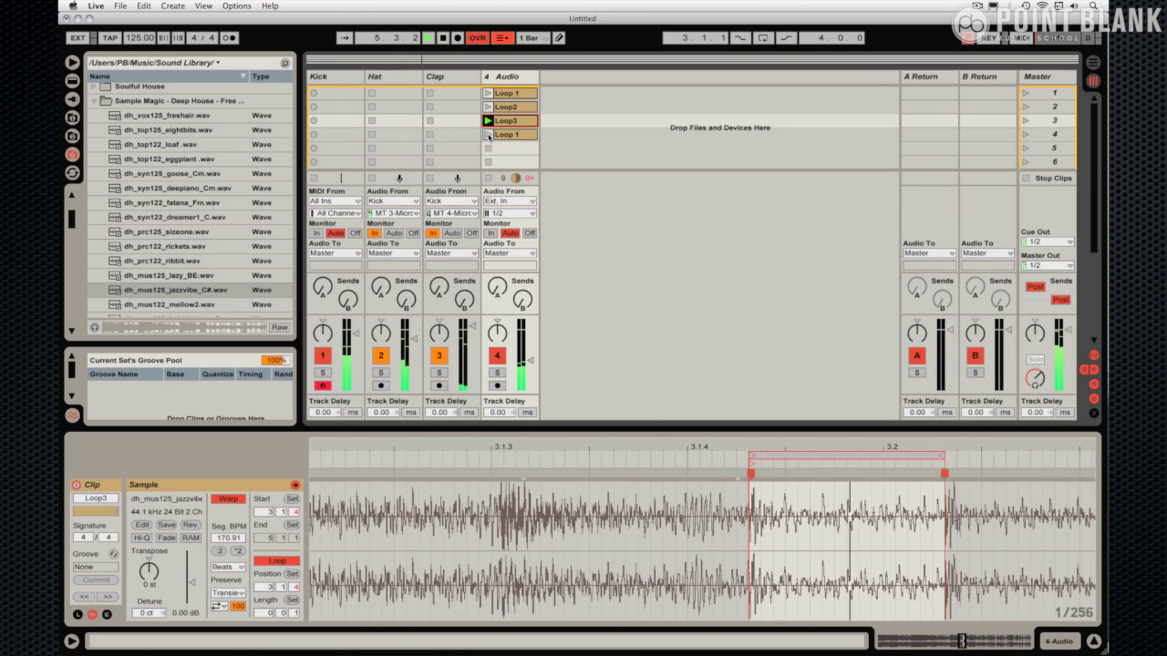
left_click(487, 134)
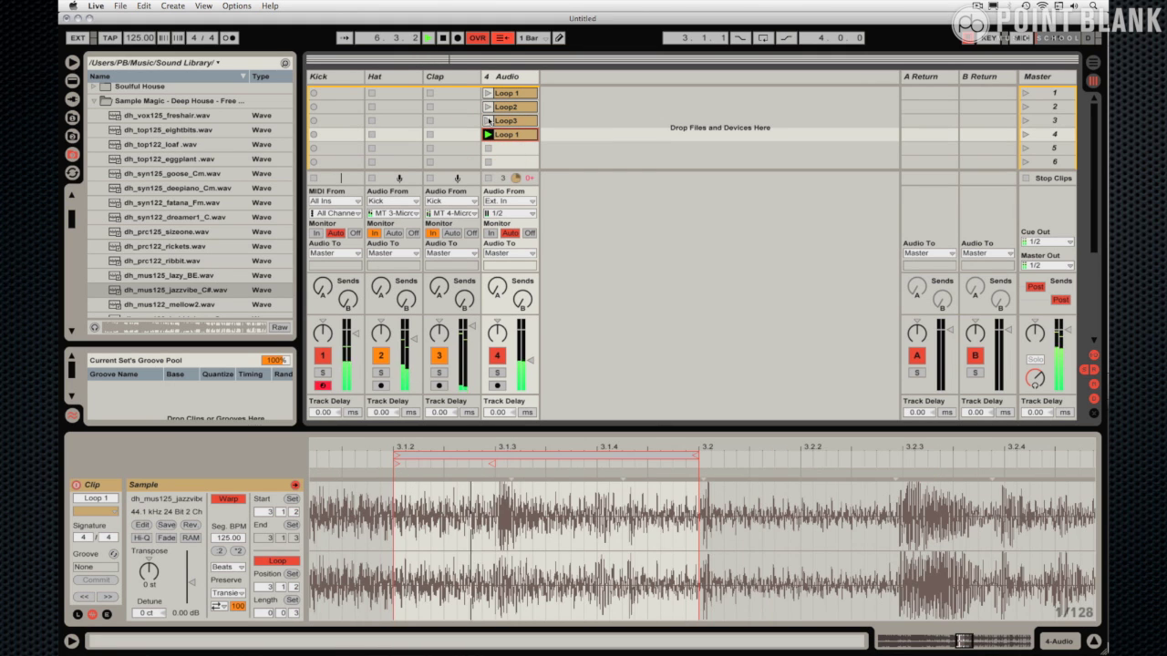
left_click(489, 120)
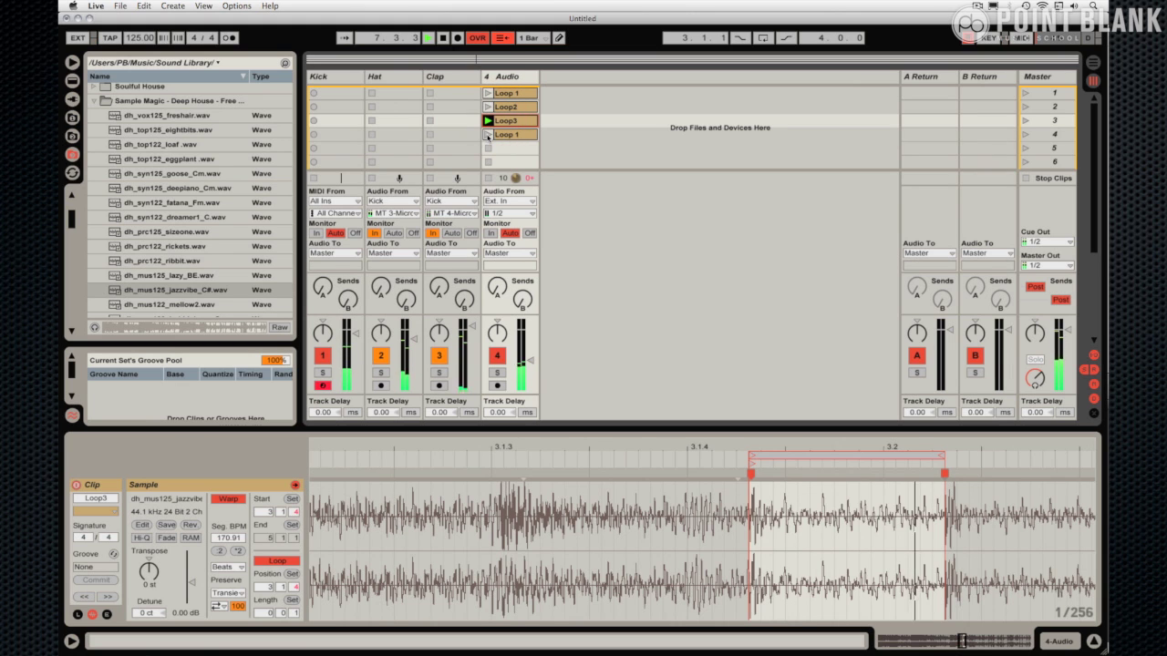
left_click(488, 134)
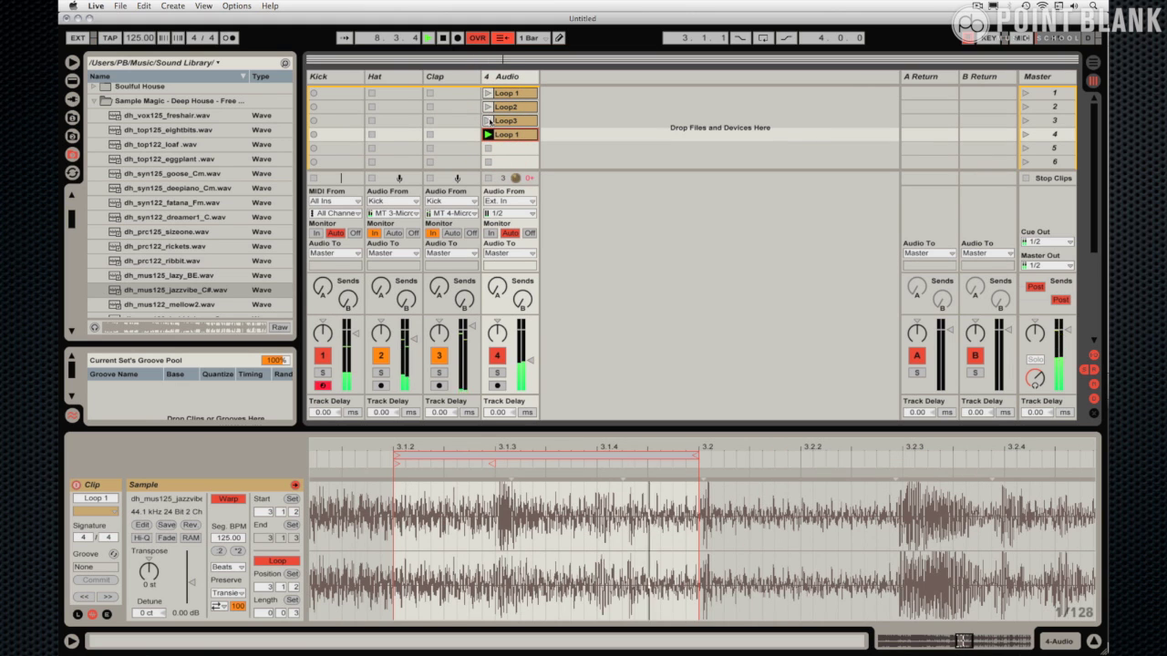
left_click(488, 107)
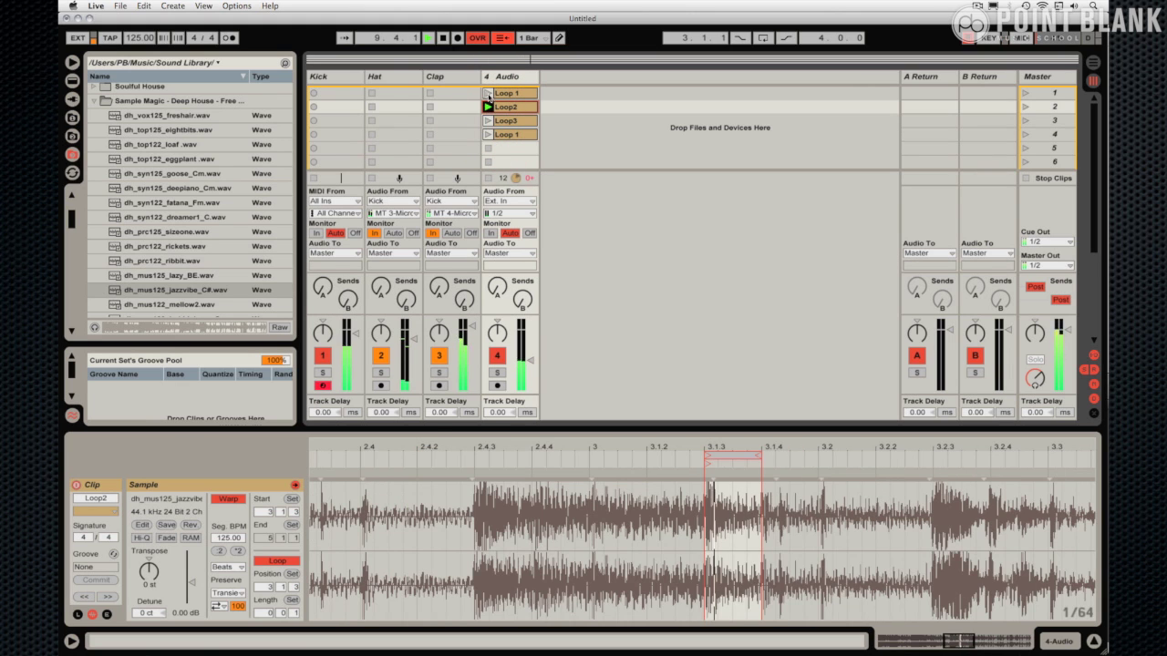
left_click(489, 93)
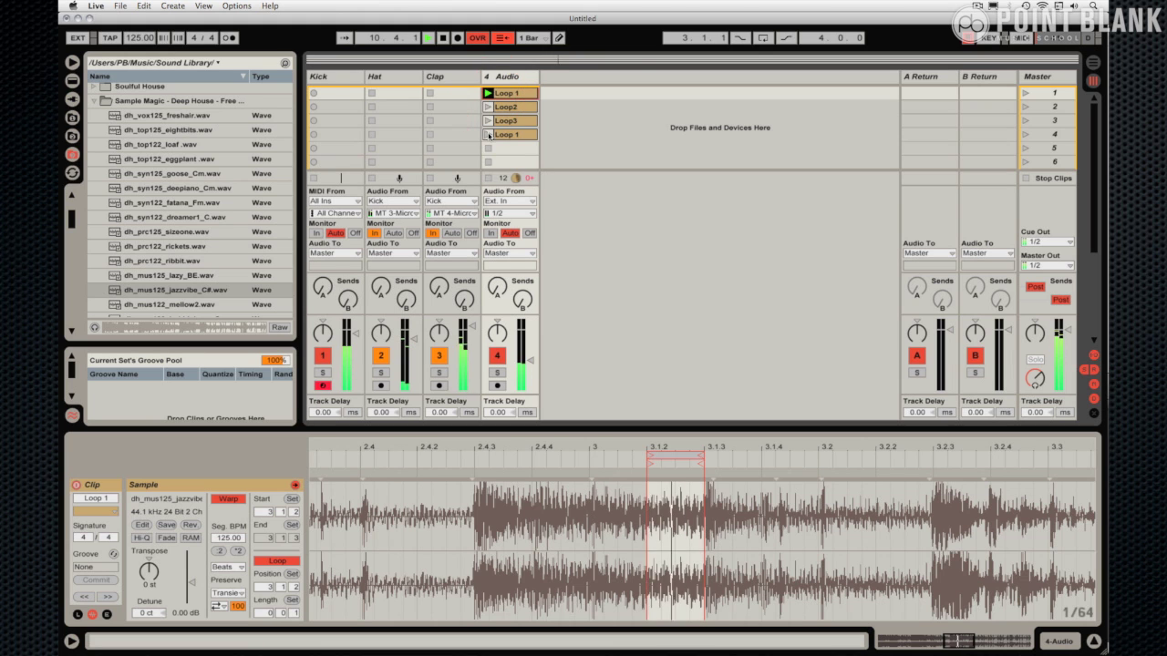
left_click(488, 134)
left_click(488, 94)
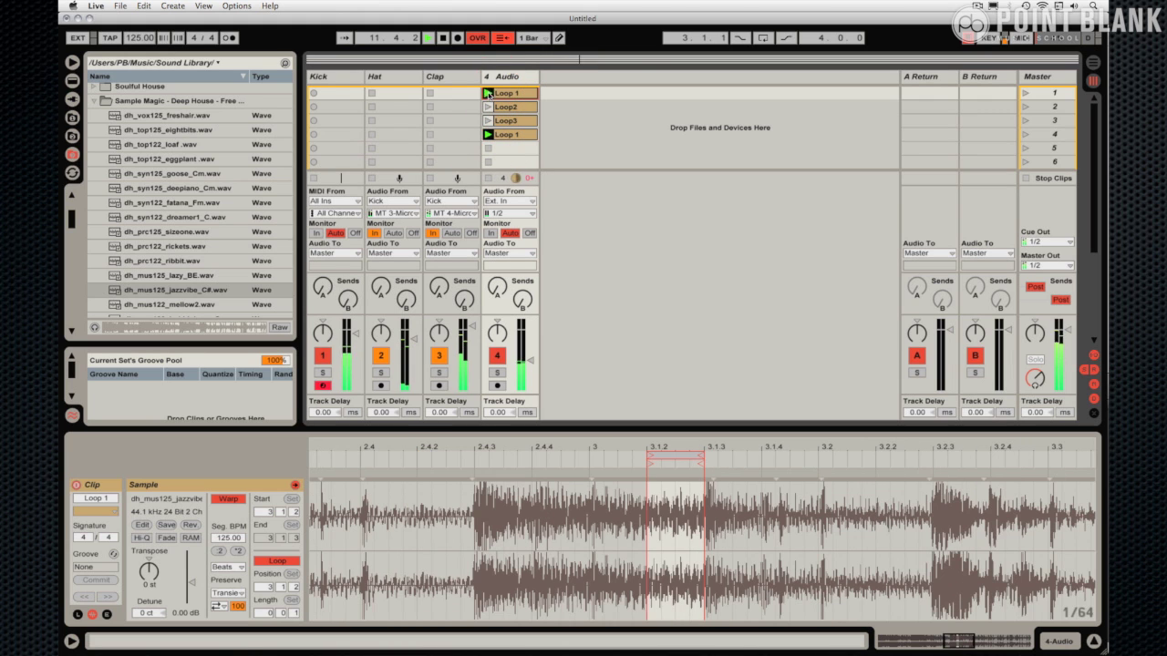
left_click(488, 134)
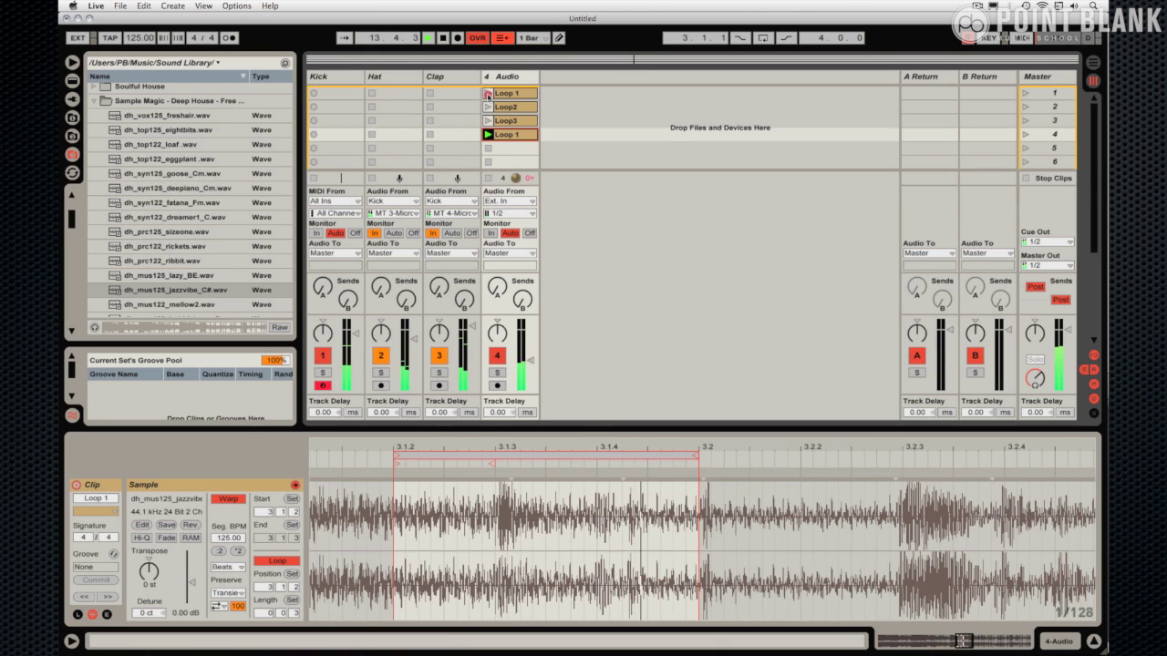
left_click(488, 94)
left_click(488, 135)
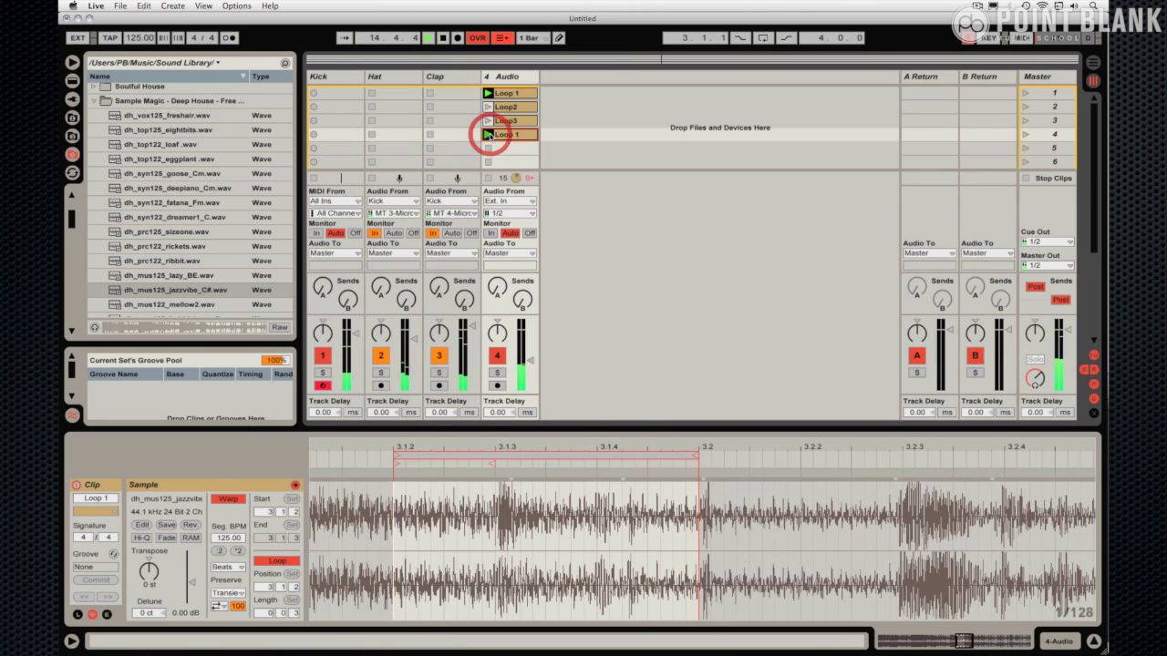
Step: Copy Loop2 into slot 5 with a three-sixteenth loop (3.1.3–3.2.2) and compare it with row 4
left_click(507, 109)
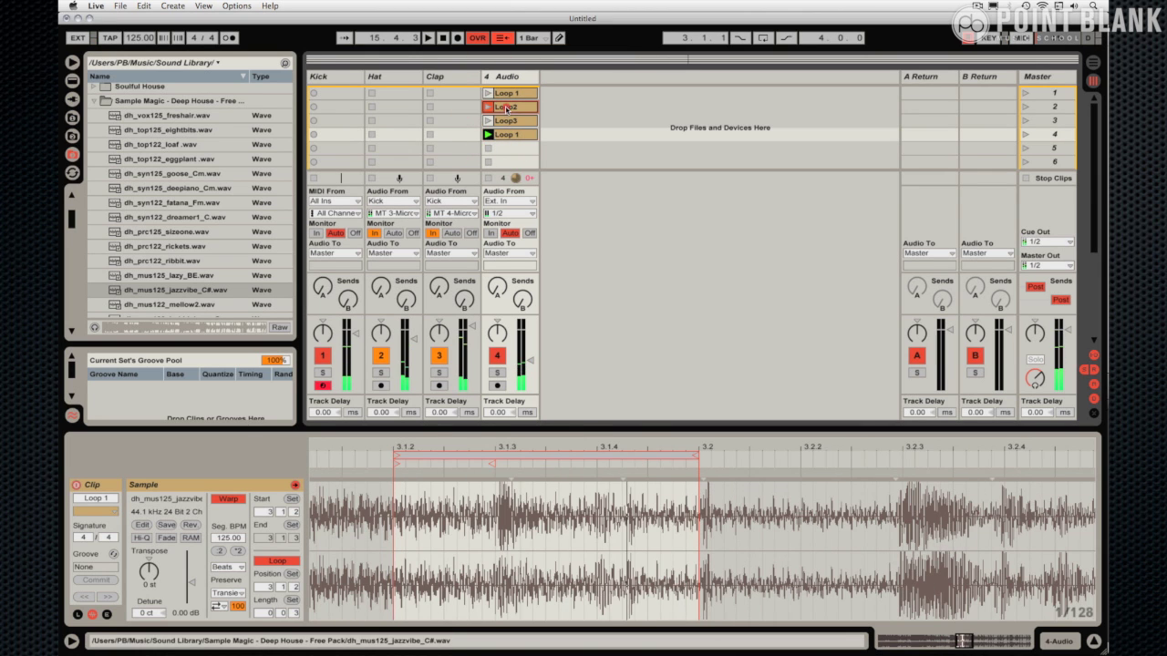
left_click_drag(507, 109, 508, 148)
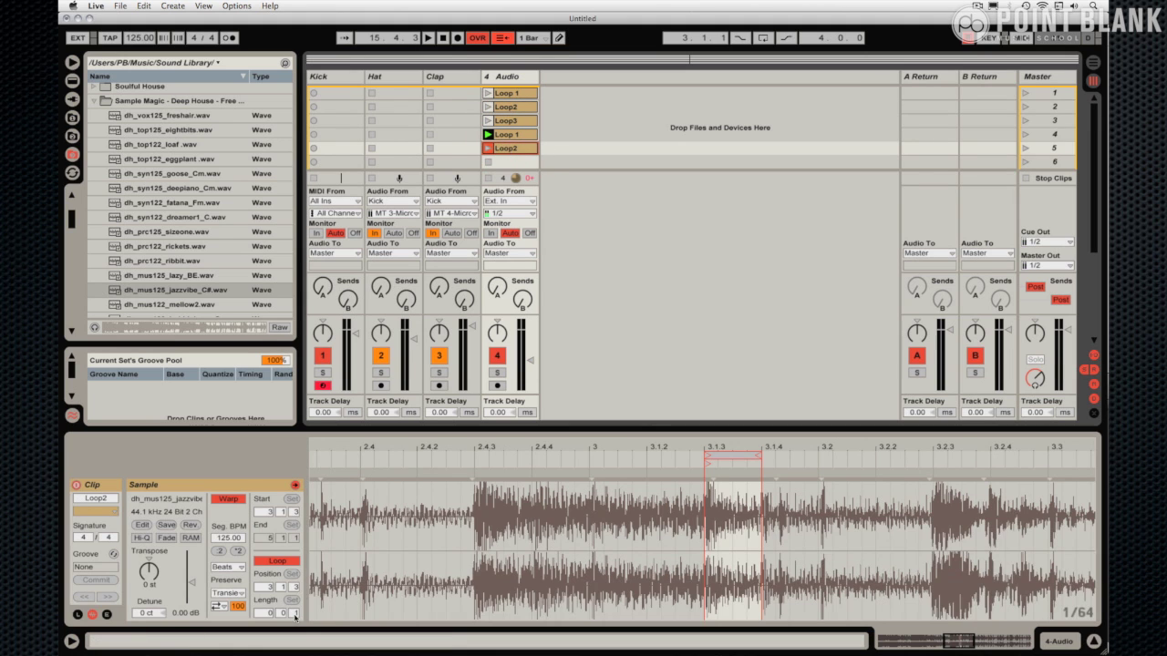
left_click_drag(294, 616, 294, 603)
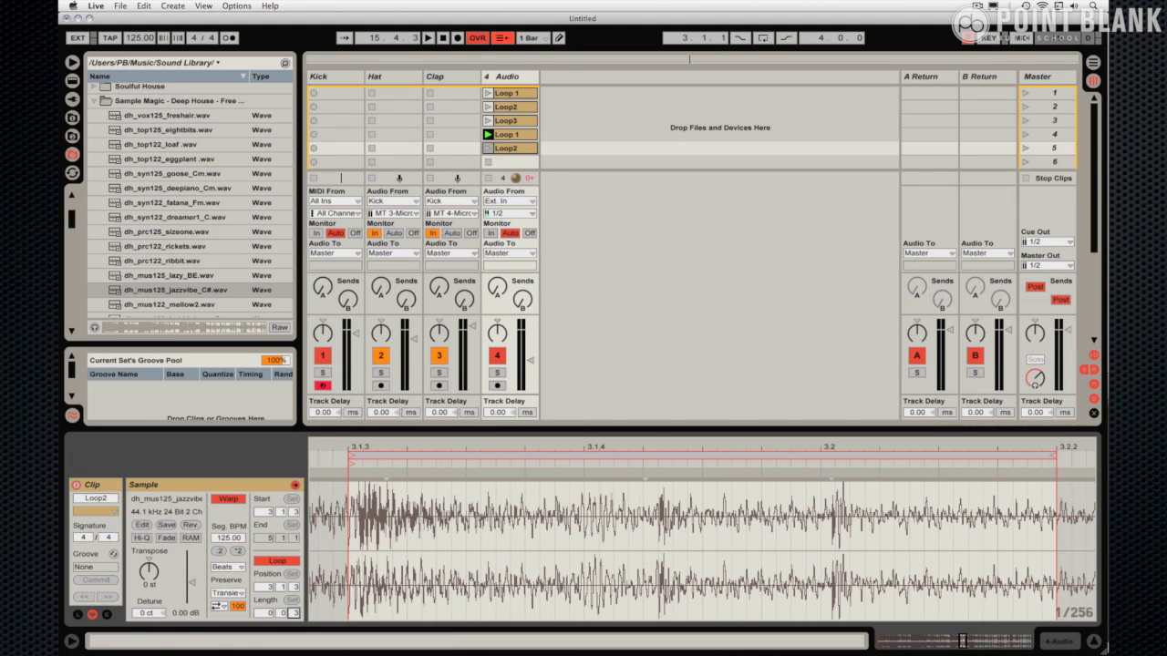
left_click(488, 148)
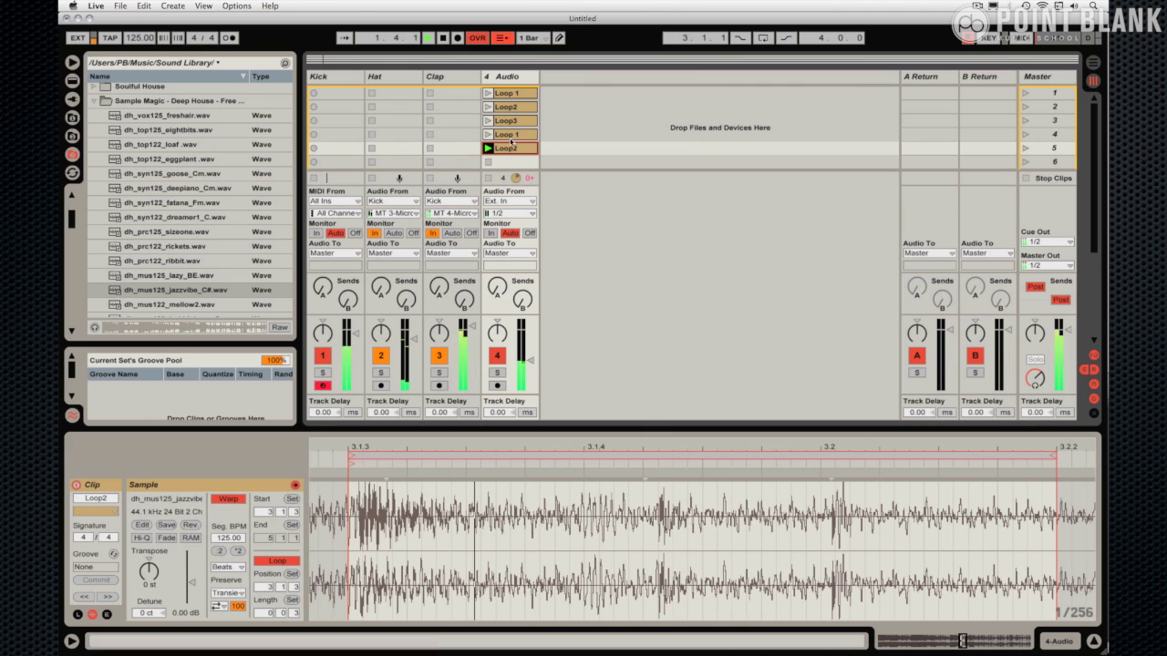
left_click(488, 134)
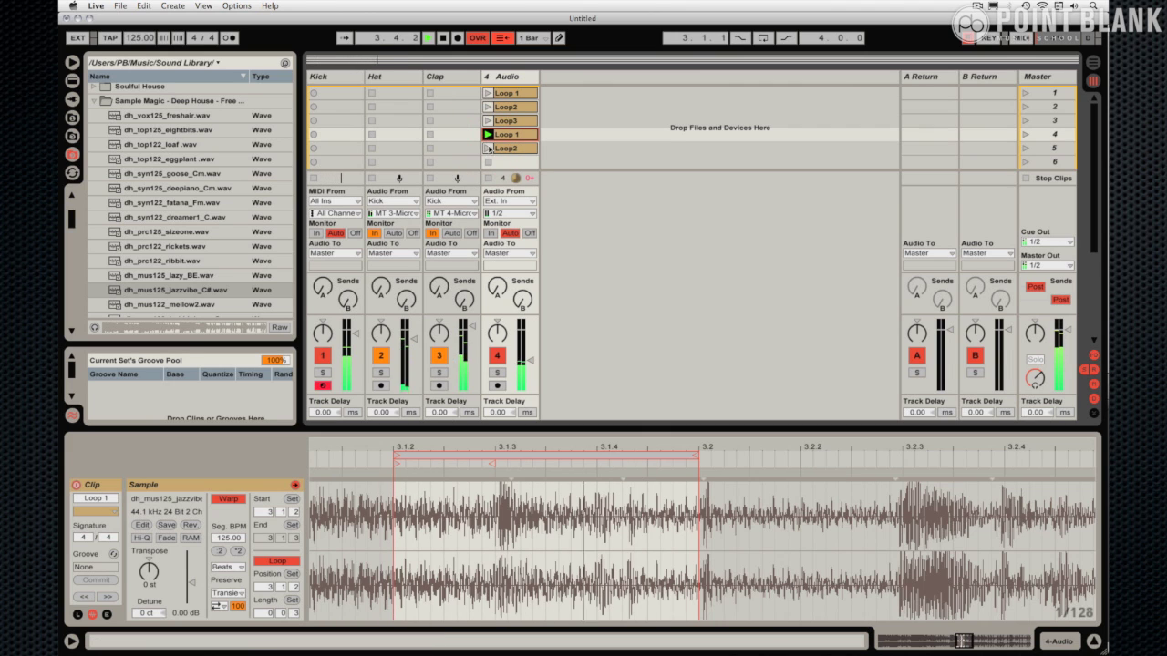
left_click(488, 149)
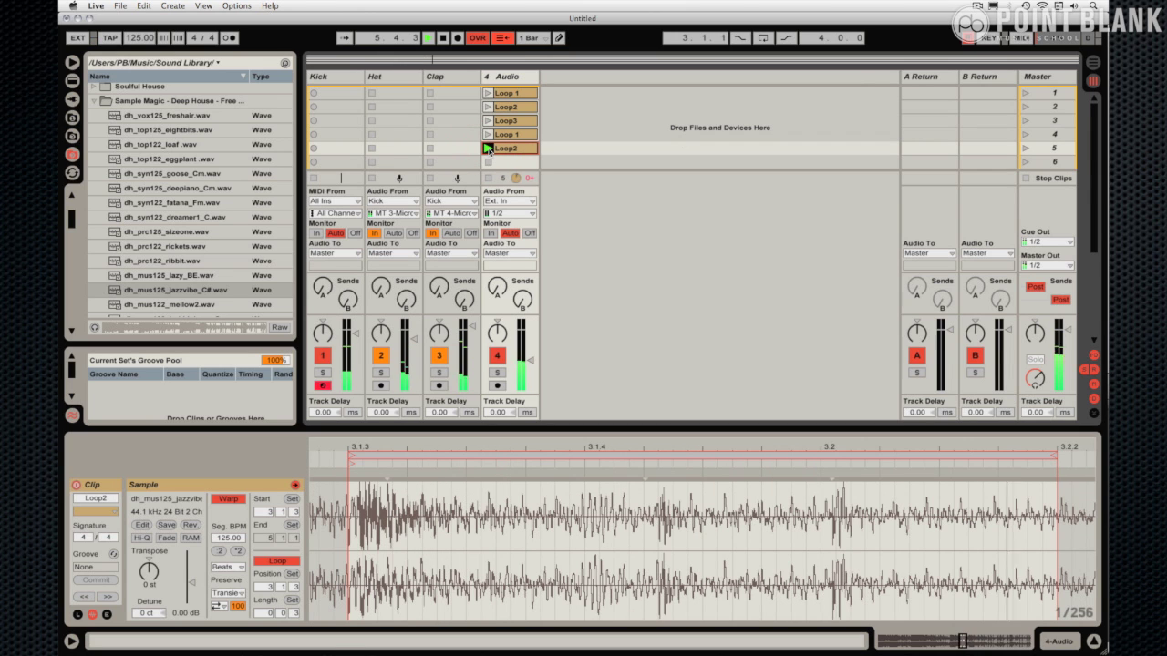
left_click(488, 134)
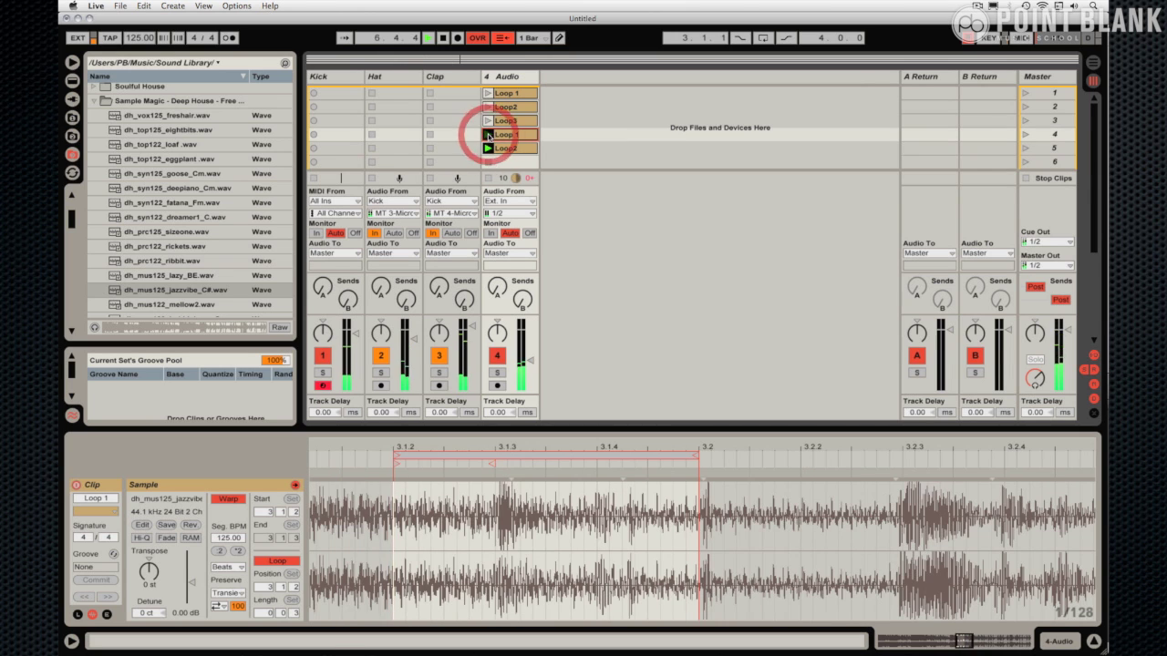
left_click(507, 135)
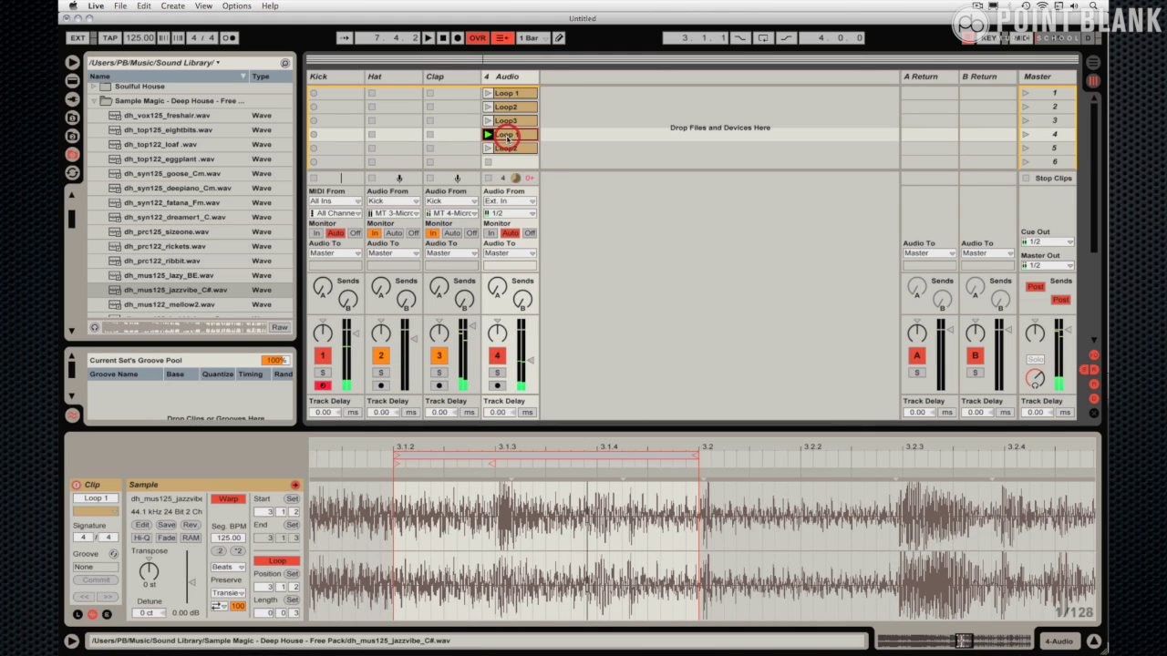
Step: Rename the row-4 clip to 'Loop 1 Triplet'
key("super+r")
key("Right")
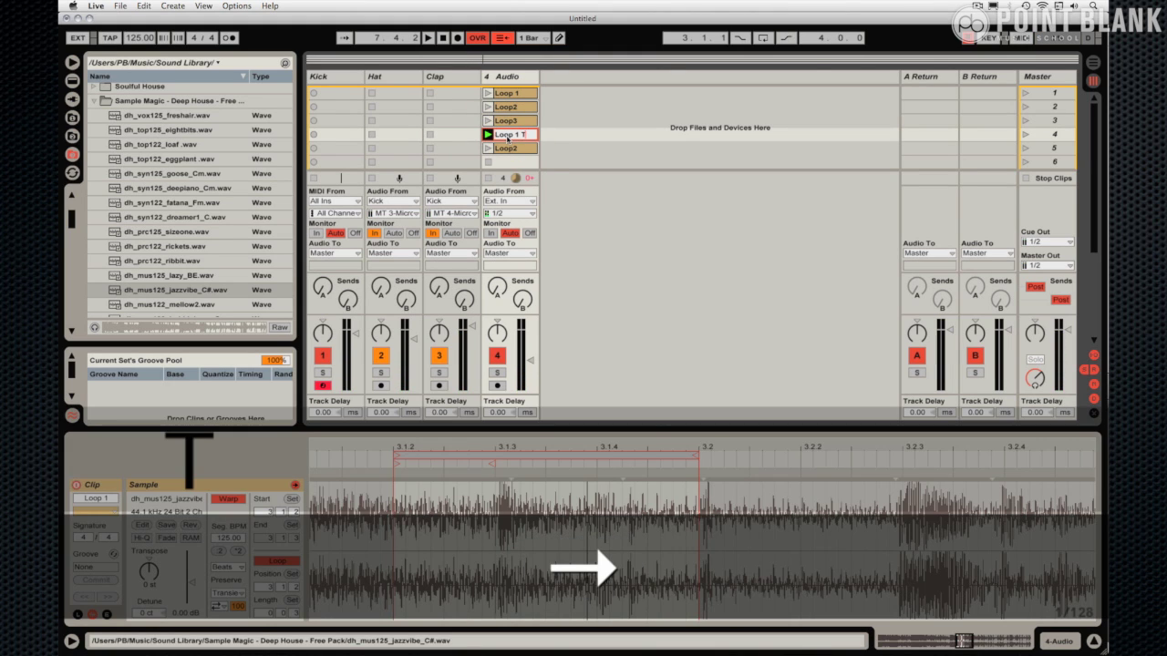
type("Triplet")
key("Return")
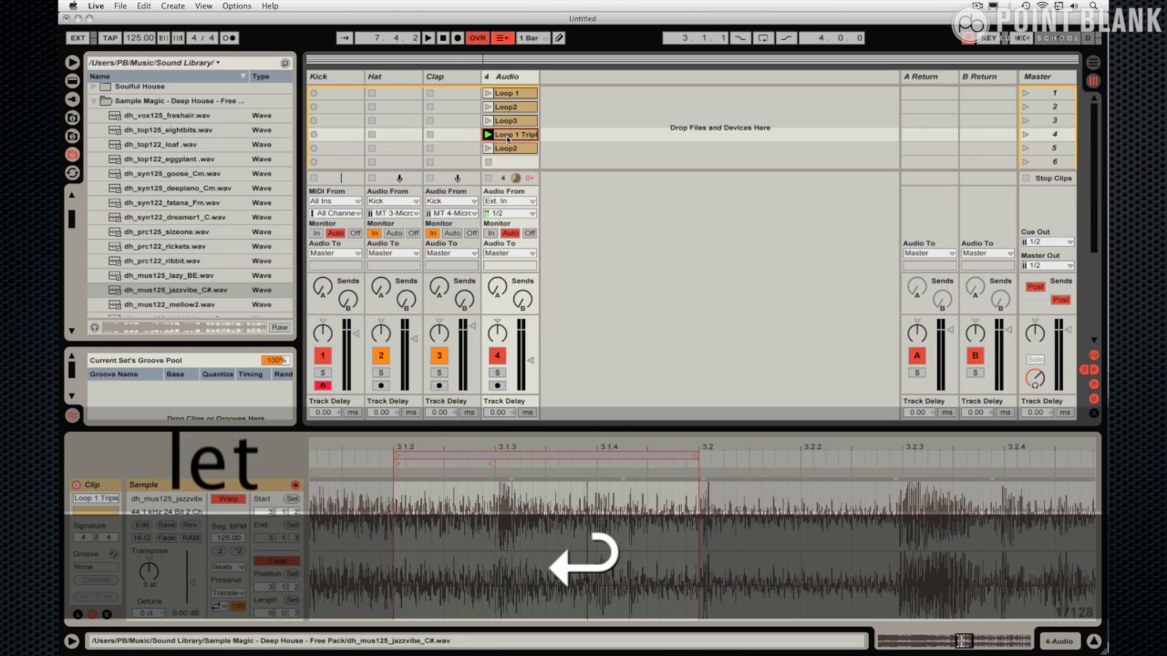
Step: Rename the row-5 Loop2 copy to 'Loop 1 Triplet' as well
left_click(520, 150)
key("super+r")
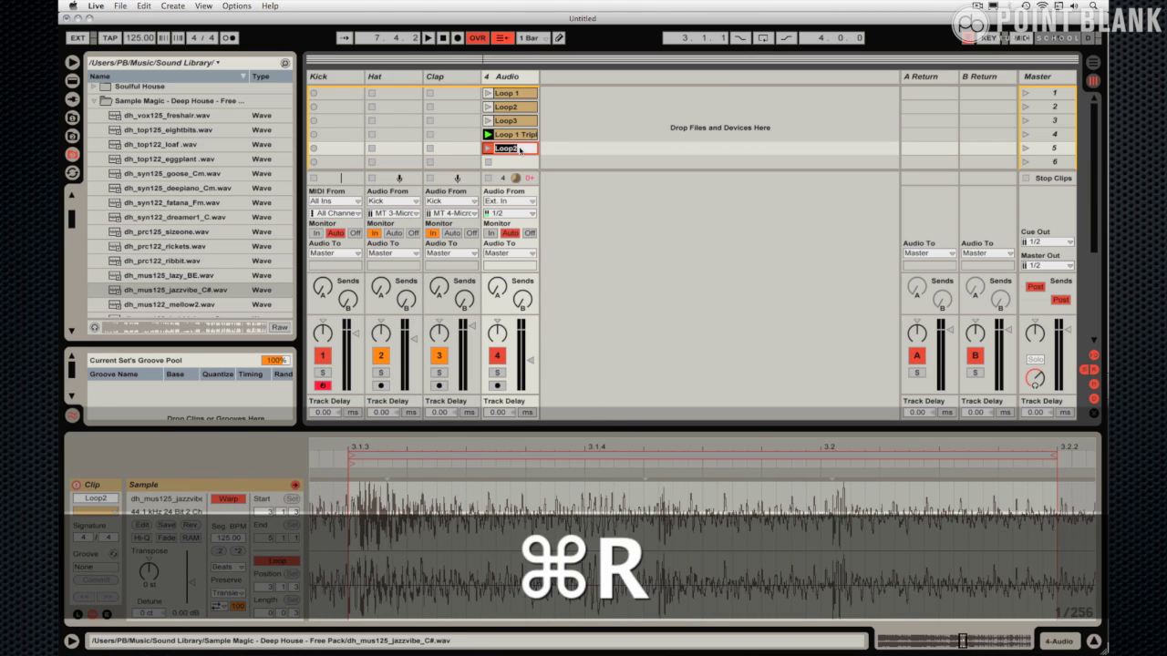
key("Right")
key("BackSpace")
type("1 Tr")
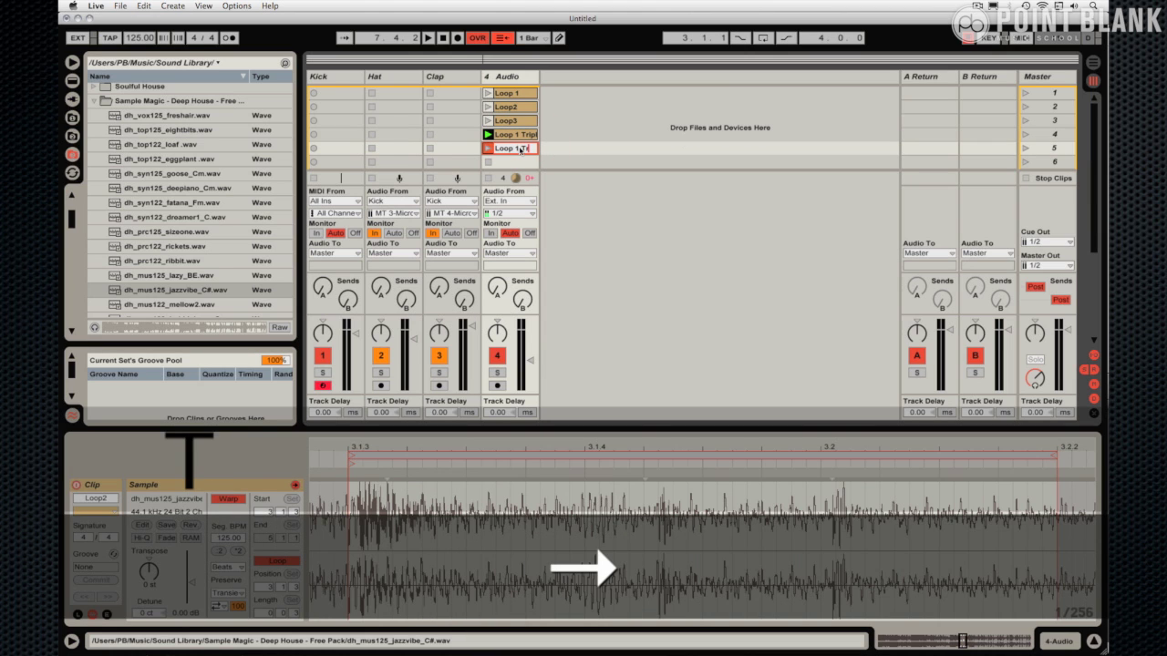
type("iplet")
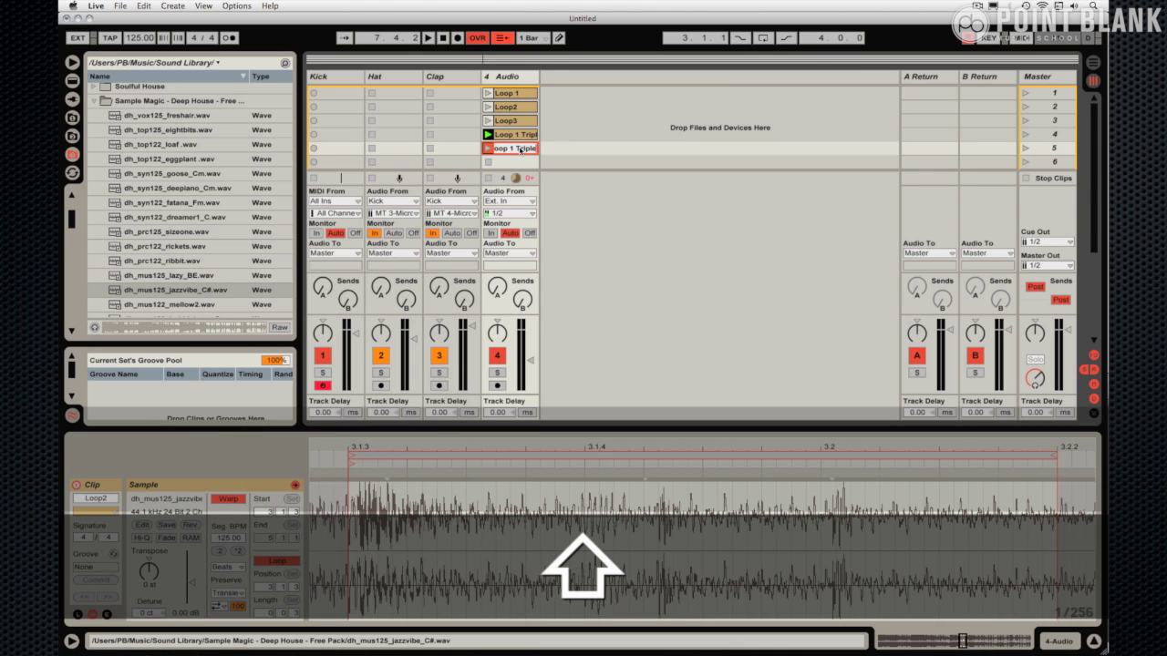
key("Return")
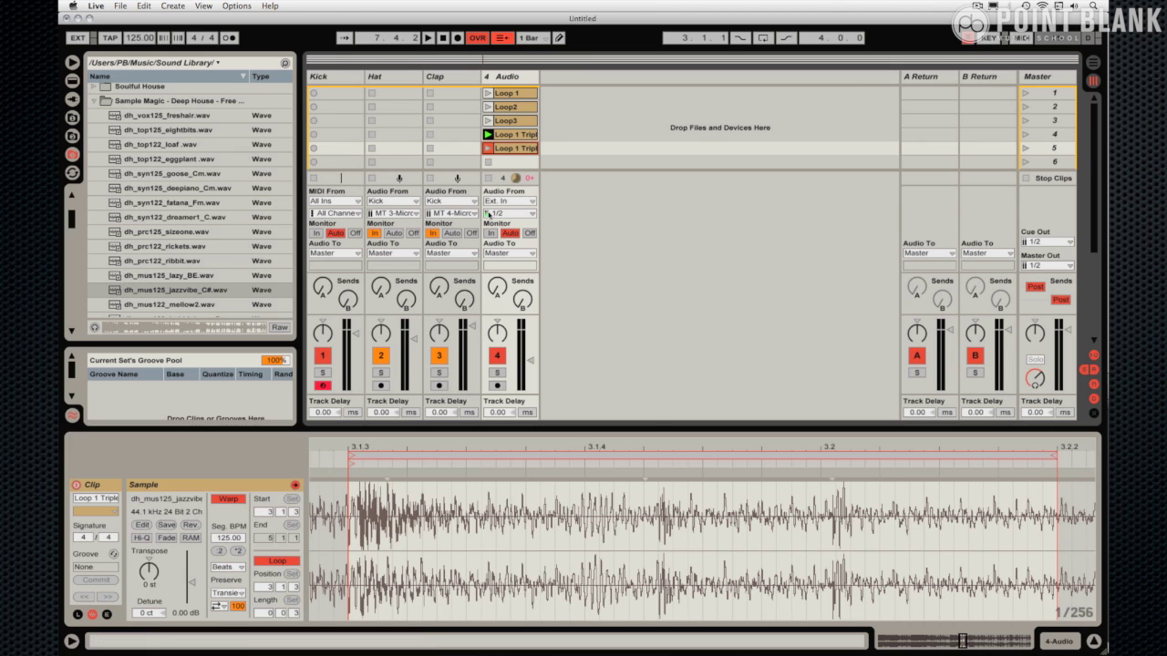
Step: Add a Compressor from the Audio Effects browser to the Audio track
left_click(529, 78)
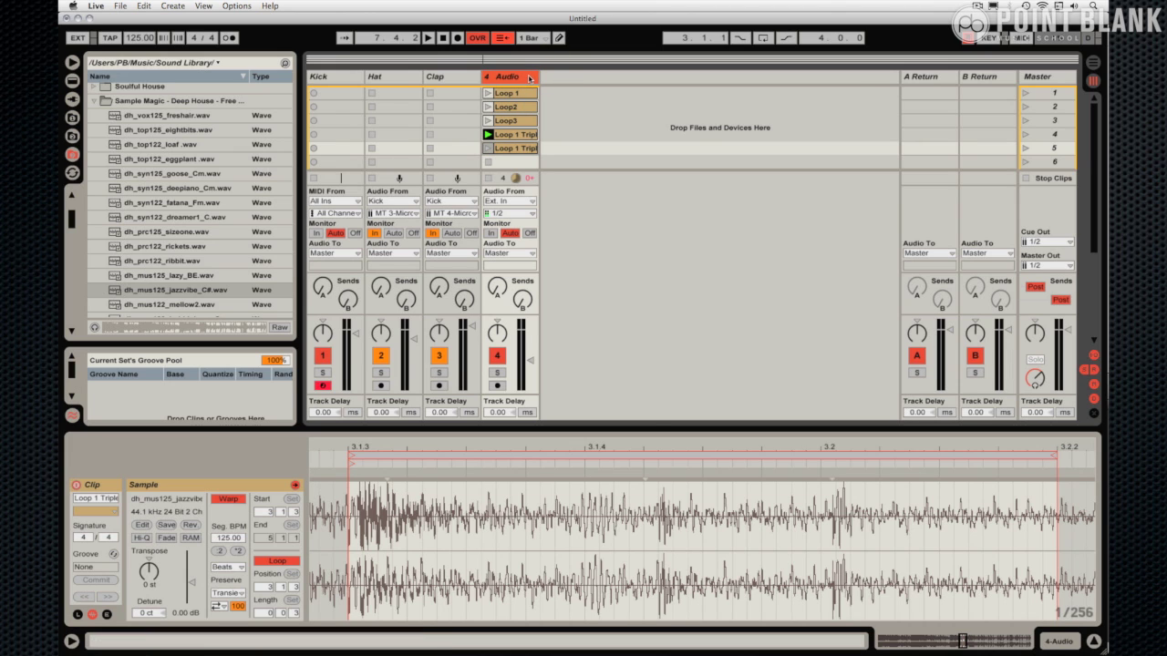
left_click(512, 76)
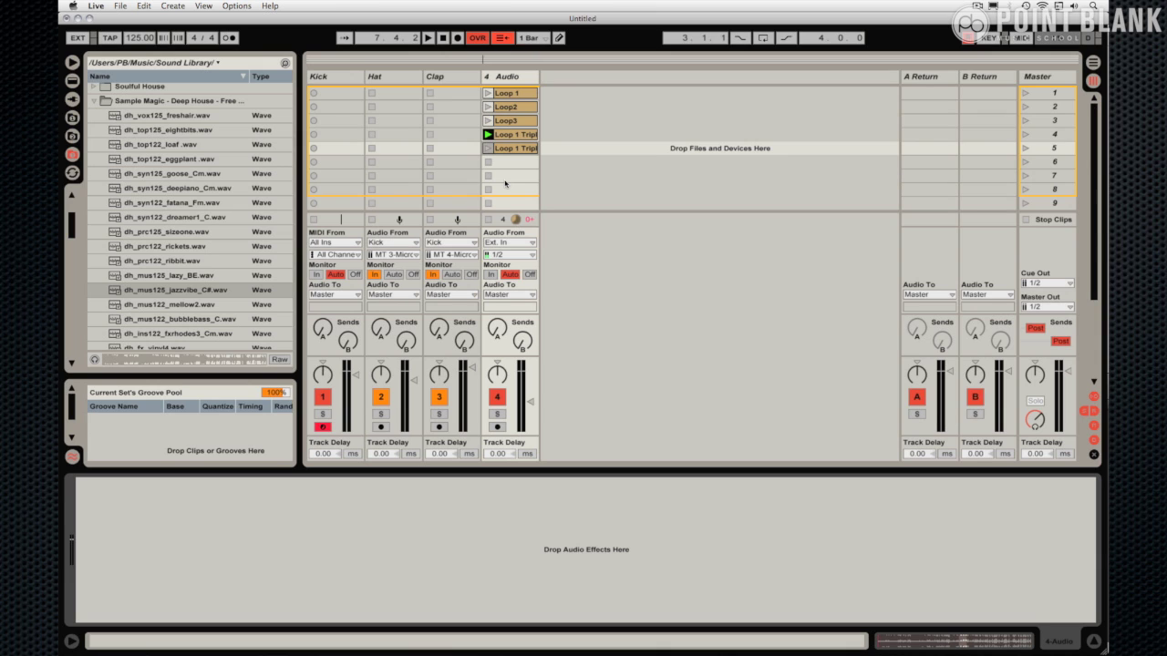
left_click(523, 78)
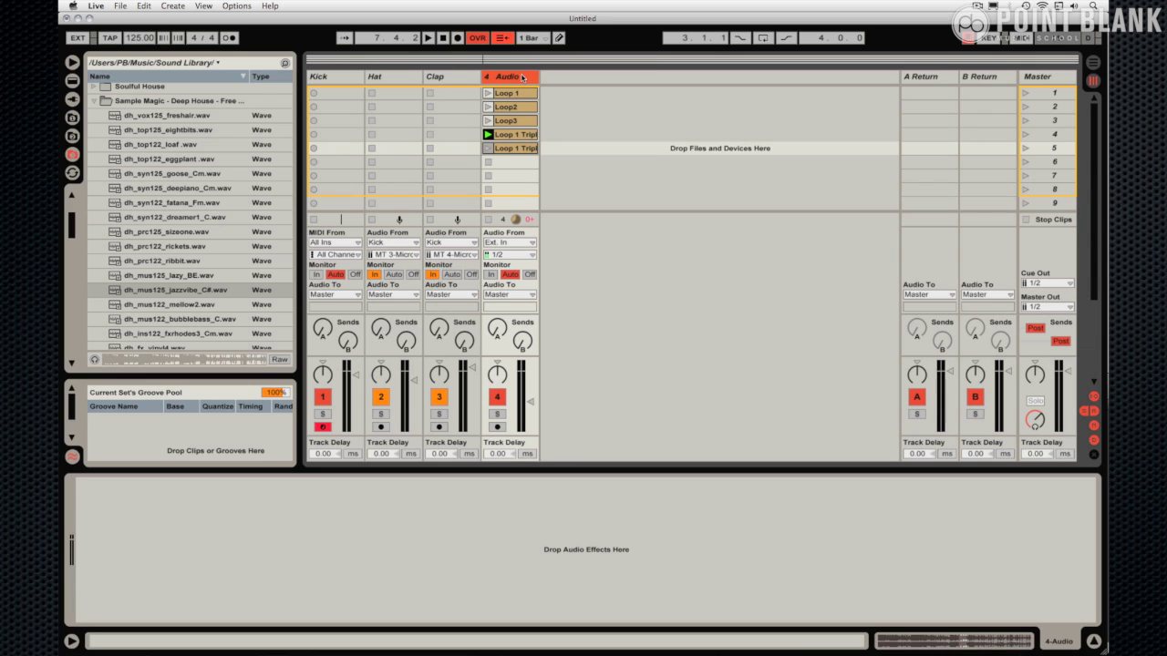
left_click(73, 81)
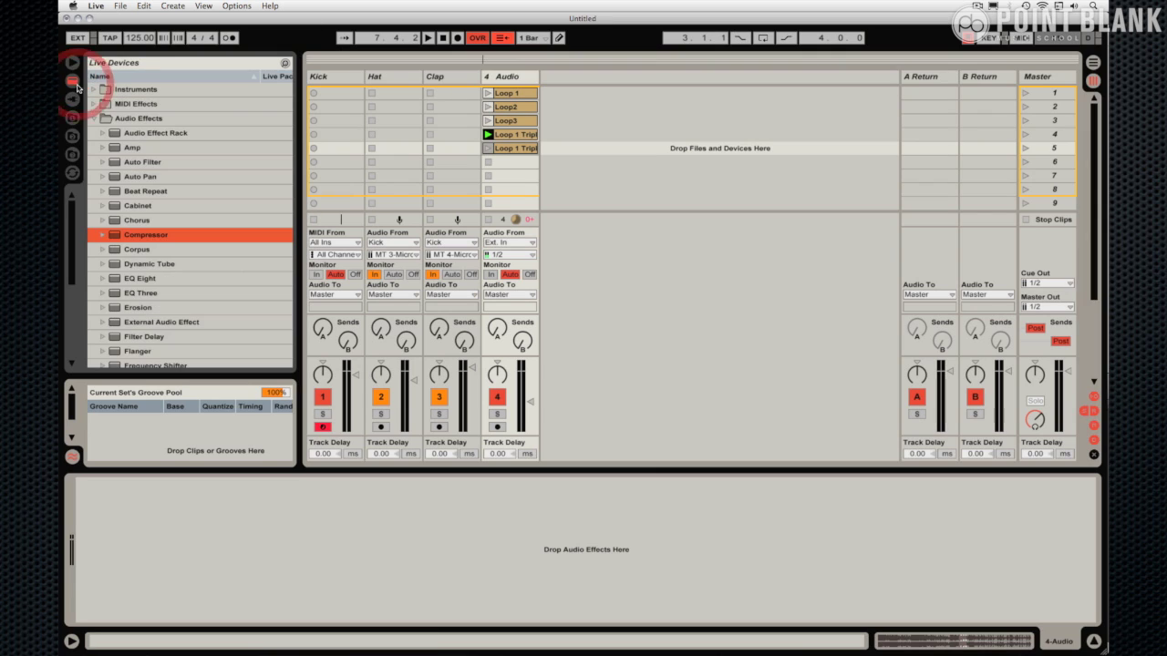
double_click(145, 236)
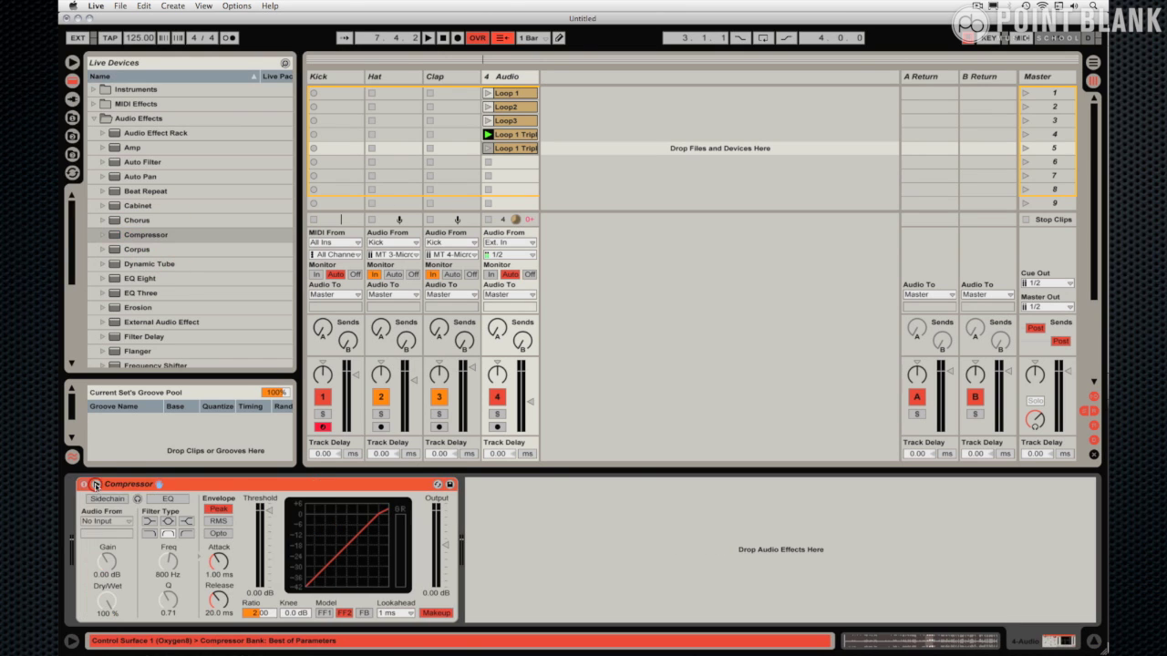
Step: Sidechain the Compressor from the Kick track and lower its threshold to -20.2 dB
left_click(96, 484)
left_click(105, 521)
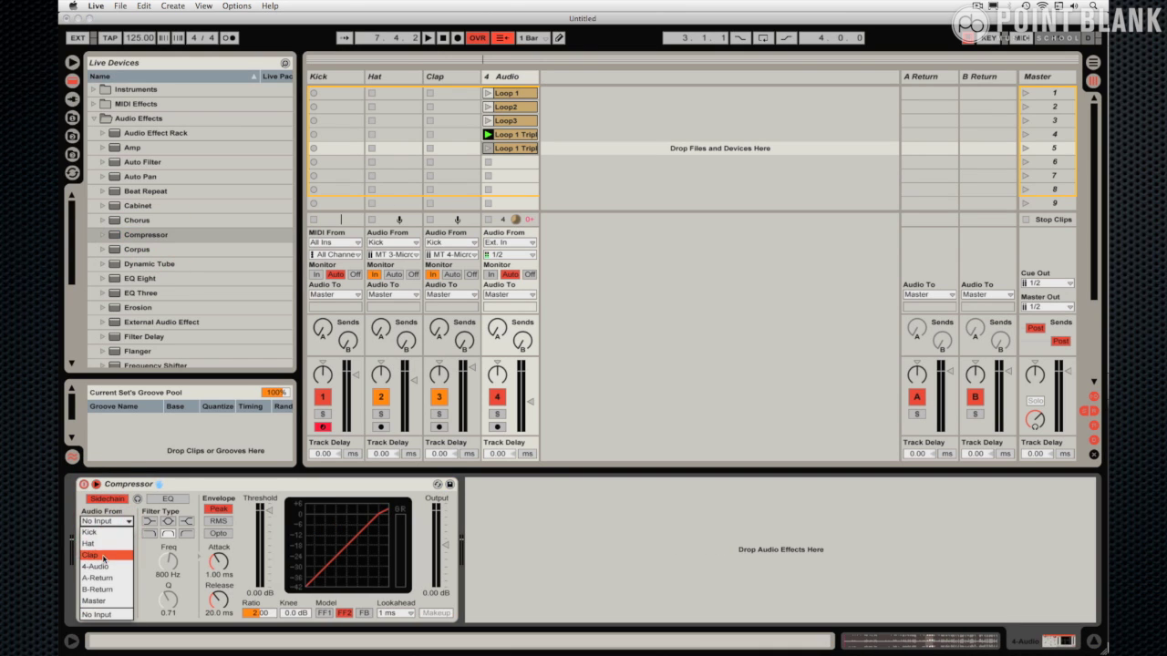
left_click(106, 531)
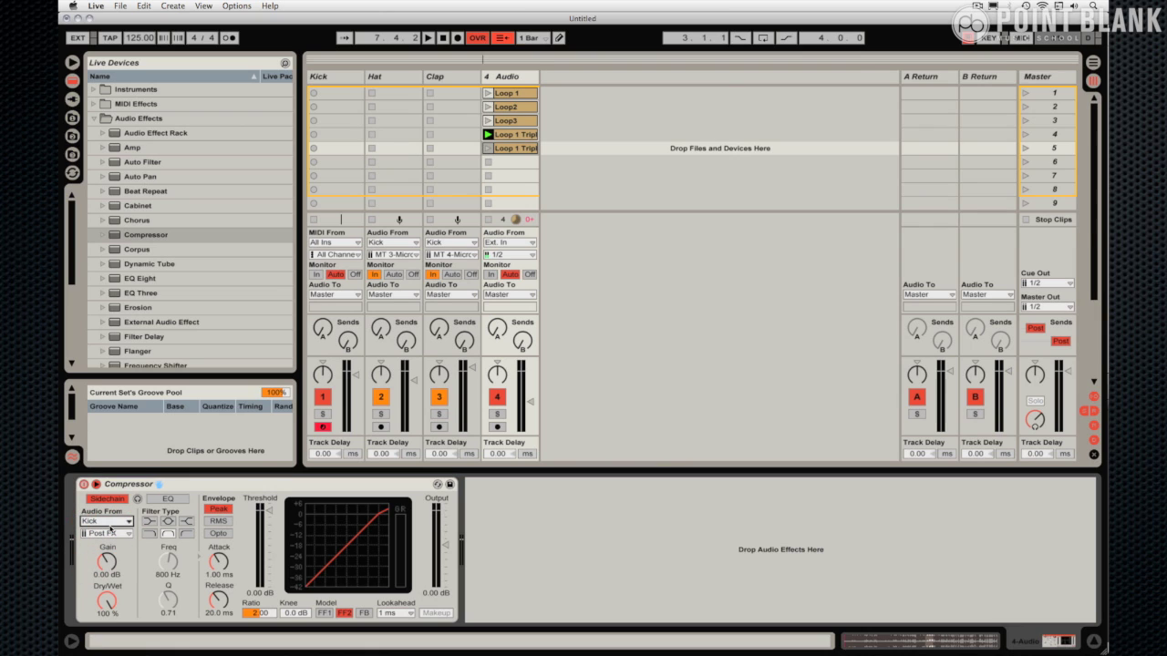
left_click_drag(271, 516, 269, 534)
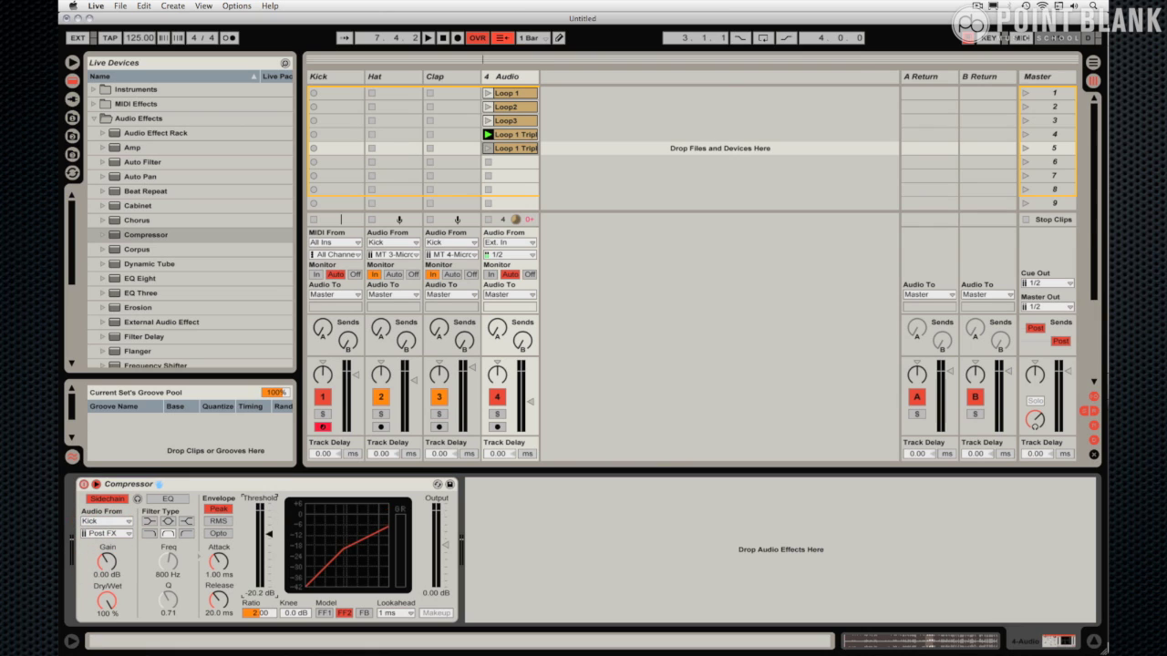
Step: While auditioning Loop 1–Loop3, raise the Compressor ratio to 4.00 and set track volume to -13.0 dB
left_click(487, 93)
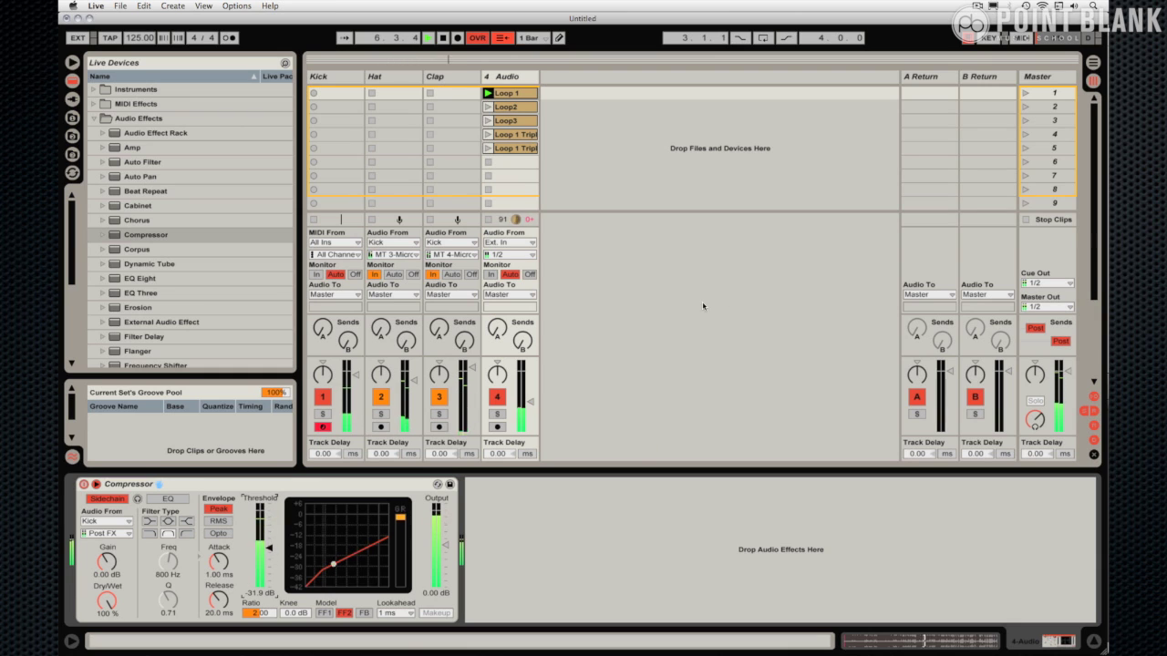
left_click(487, 107)
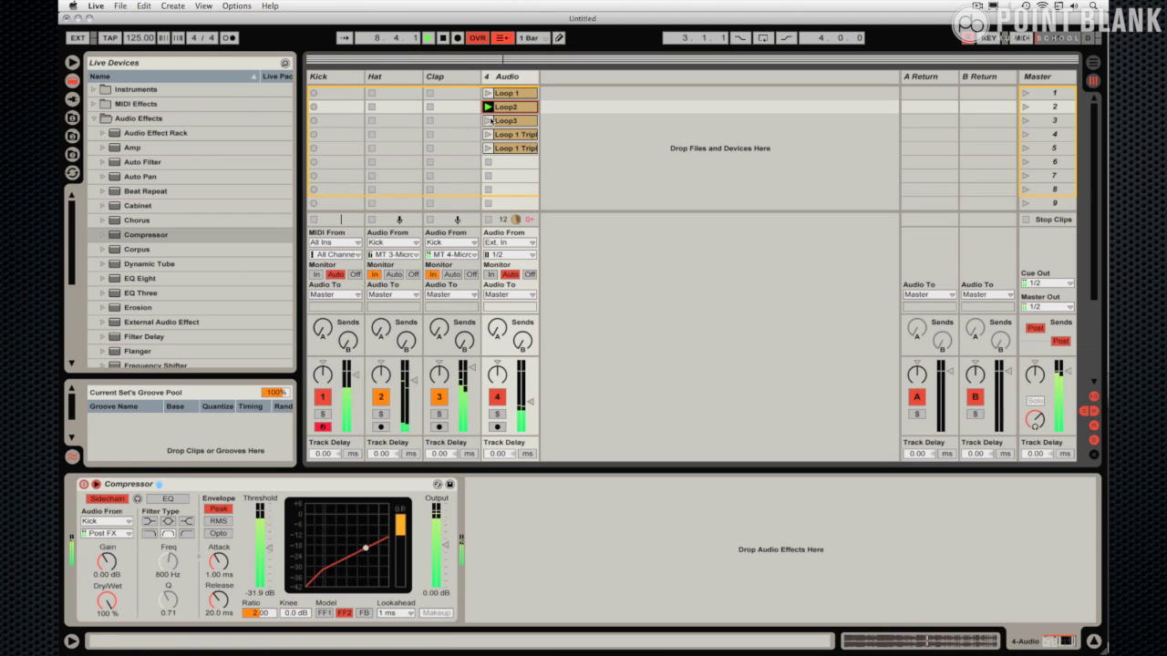
left_click(487, 120)
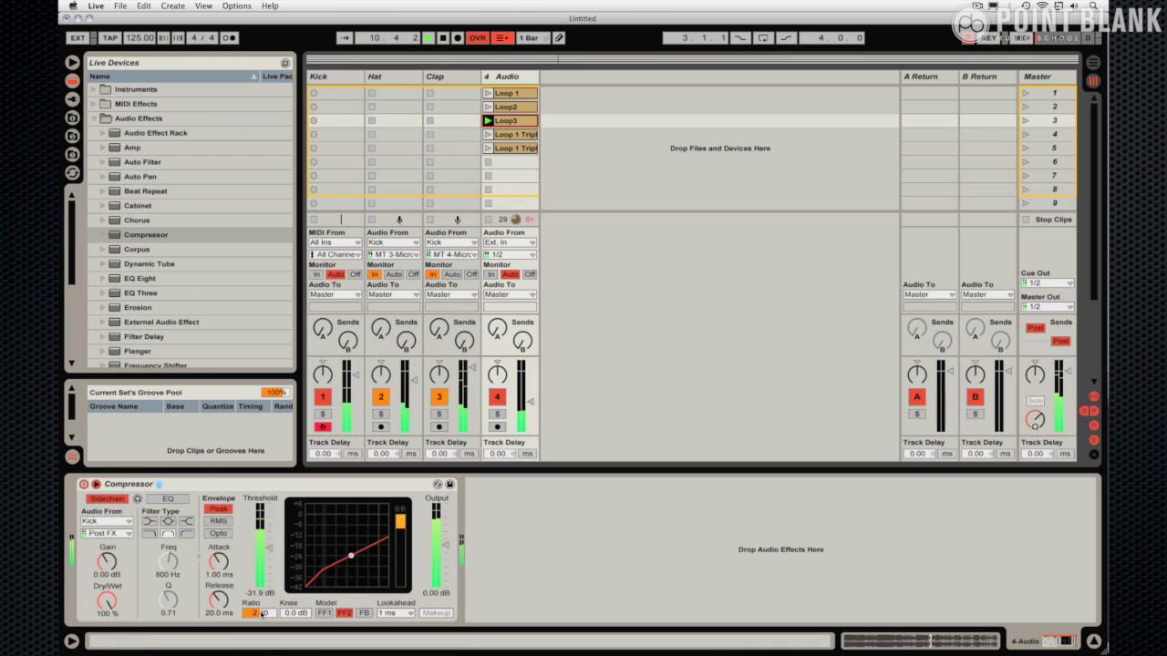
left_click_drag(260, 614, 260, 611)
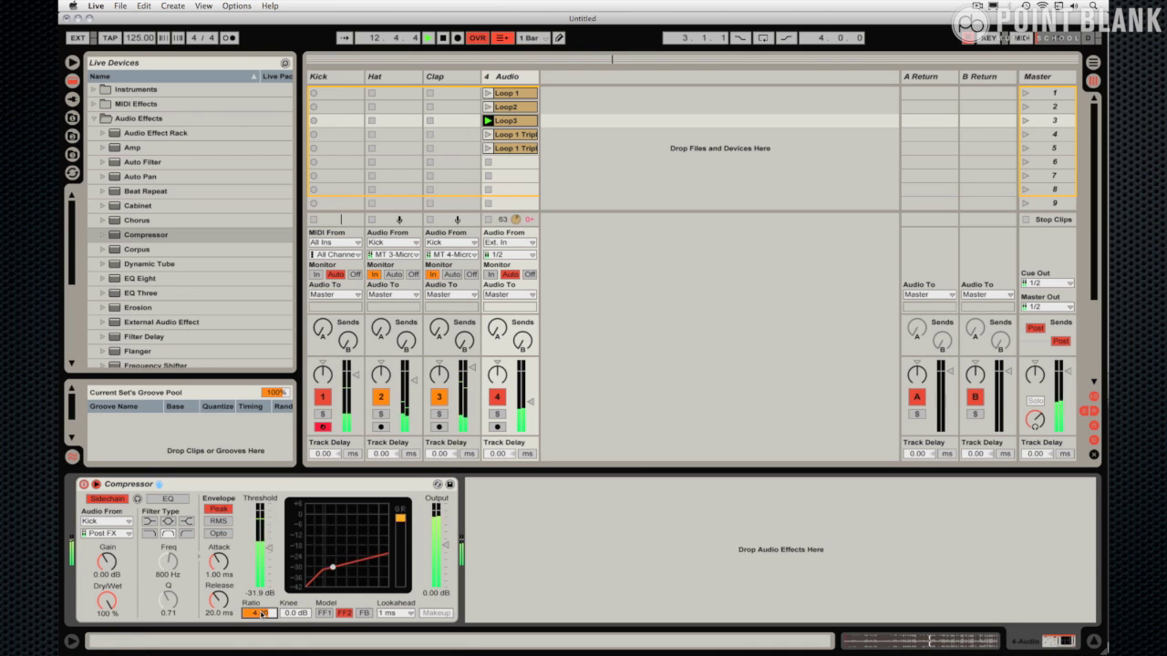
key("XF86AudioRaiseVolume")
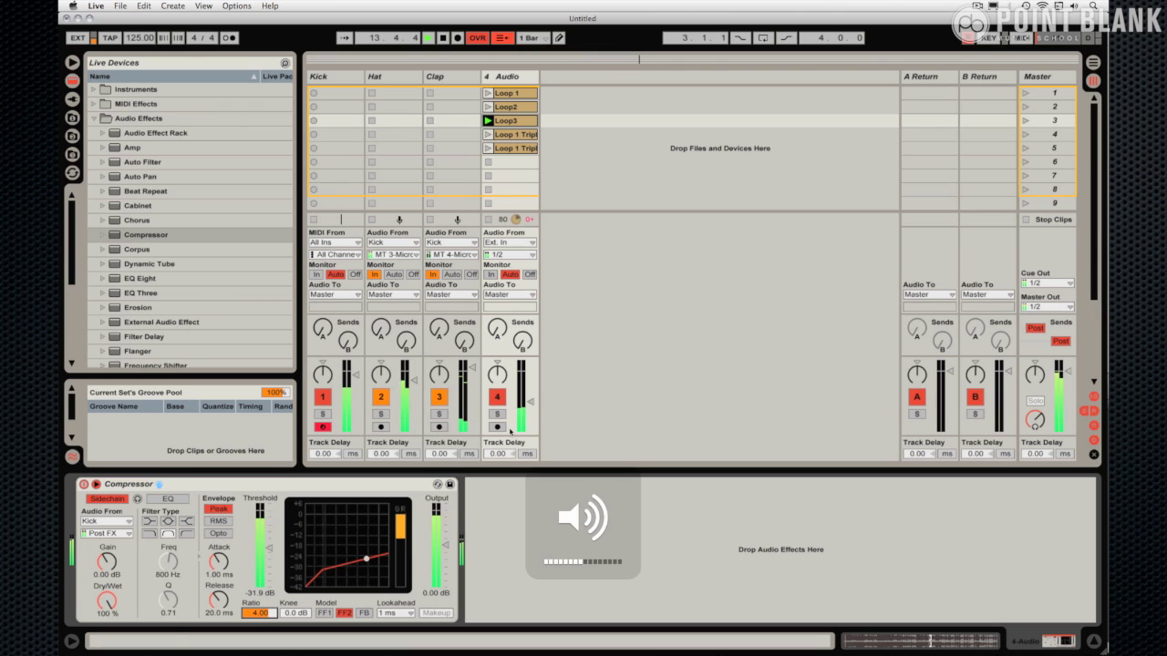
left_click_drag(530, 401, 530, 394)
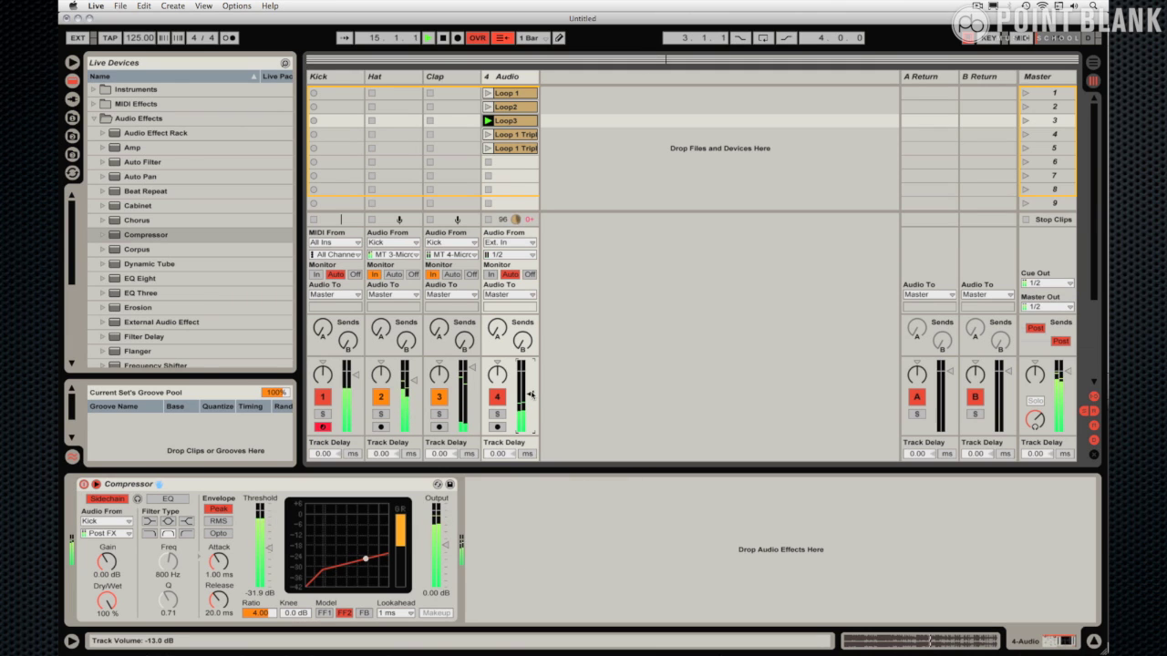
Step: Cycle through all five clips, including both triplet copies, to hear the ducking, ending on Loop3
left_click(487, 134)
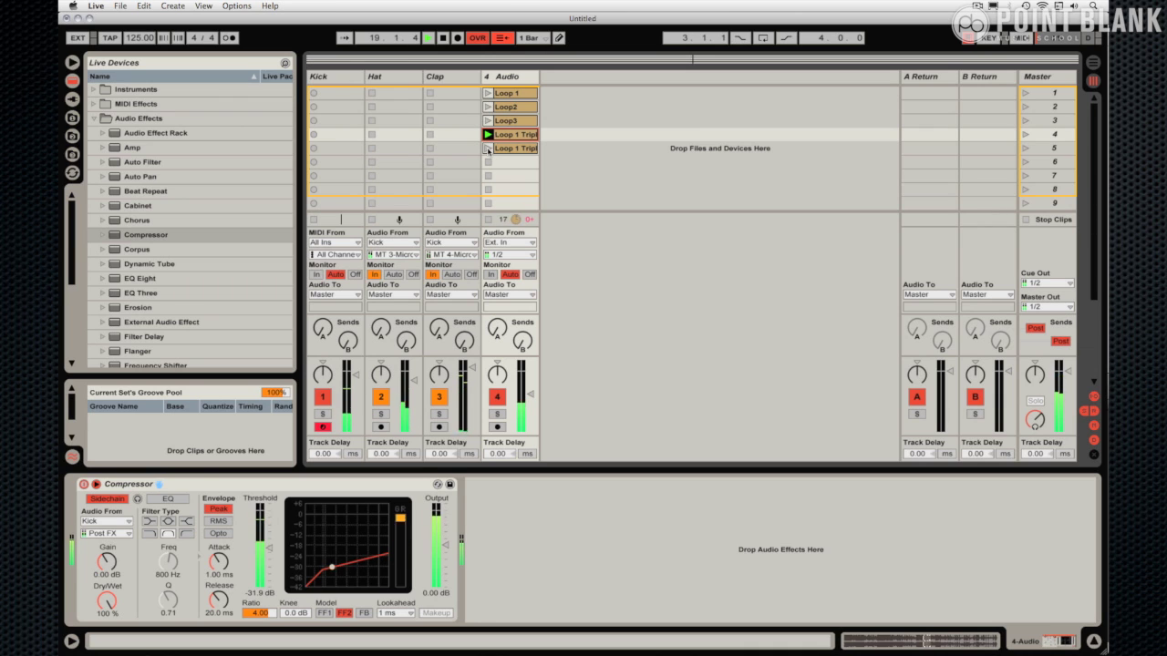
left_click(488, 149)
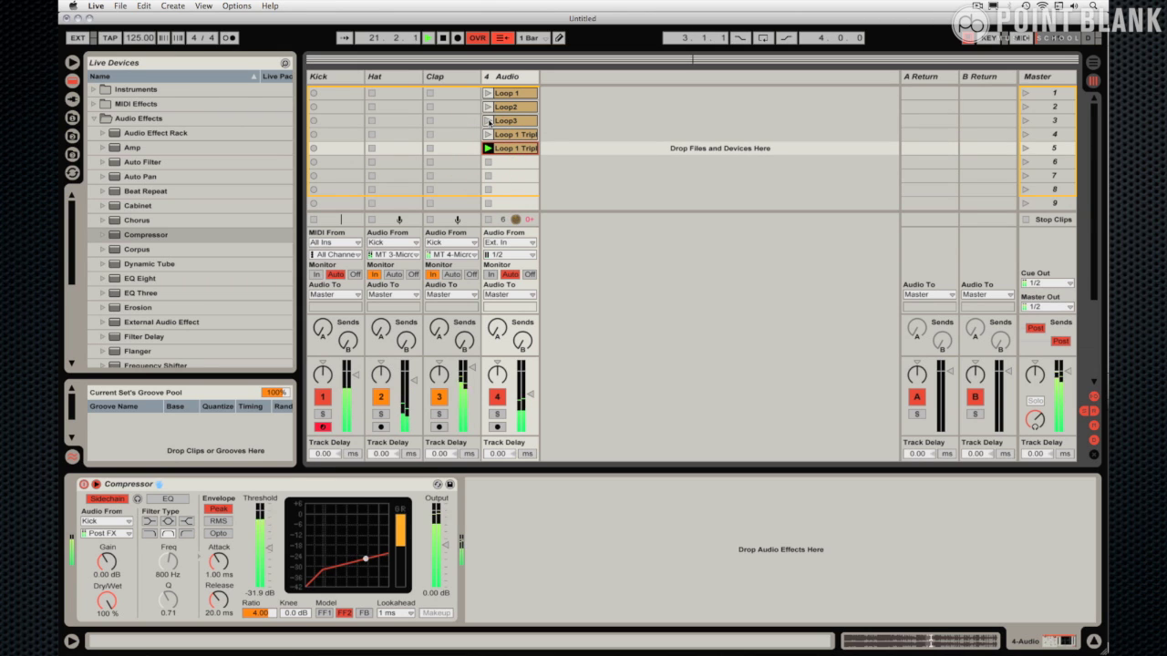
left_click(489, 121)
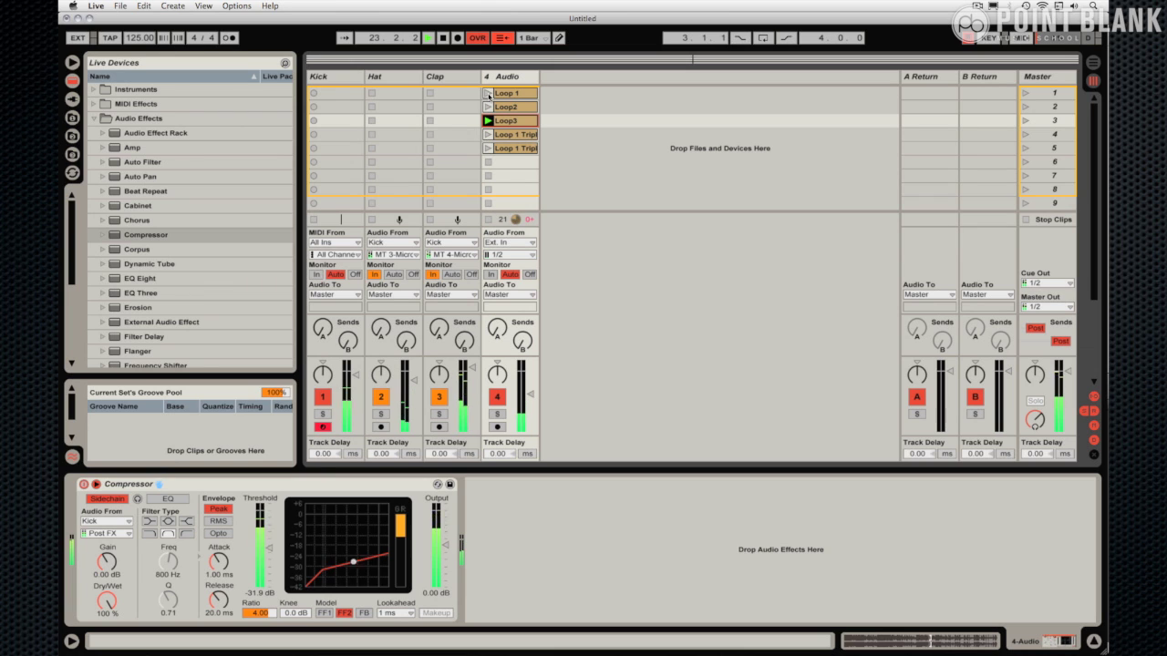
left_click(489, 94)
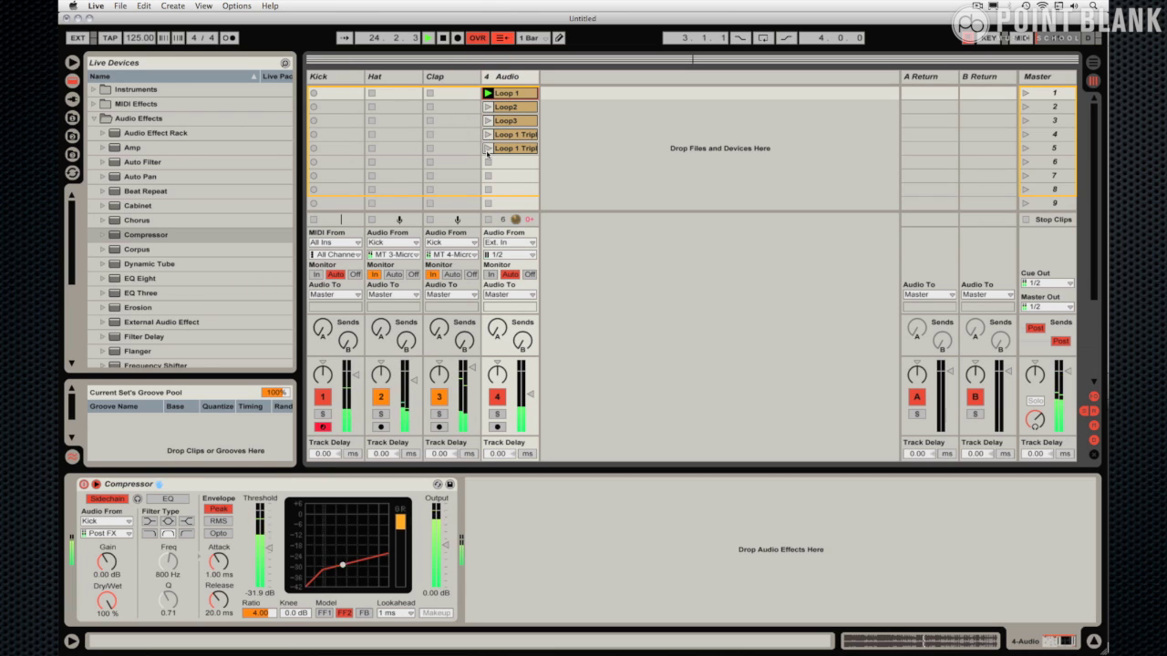
left_click(486, 107)
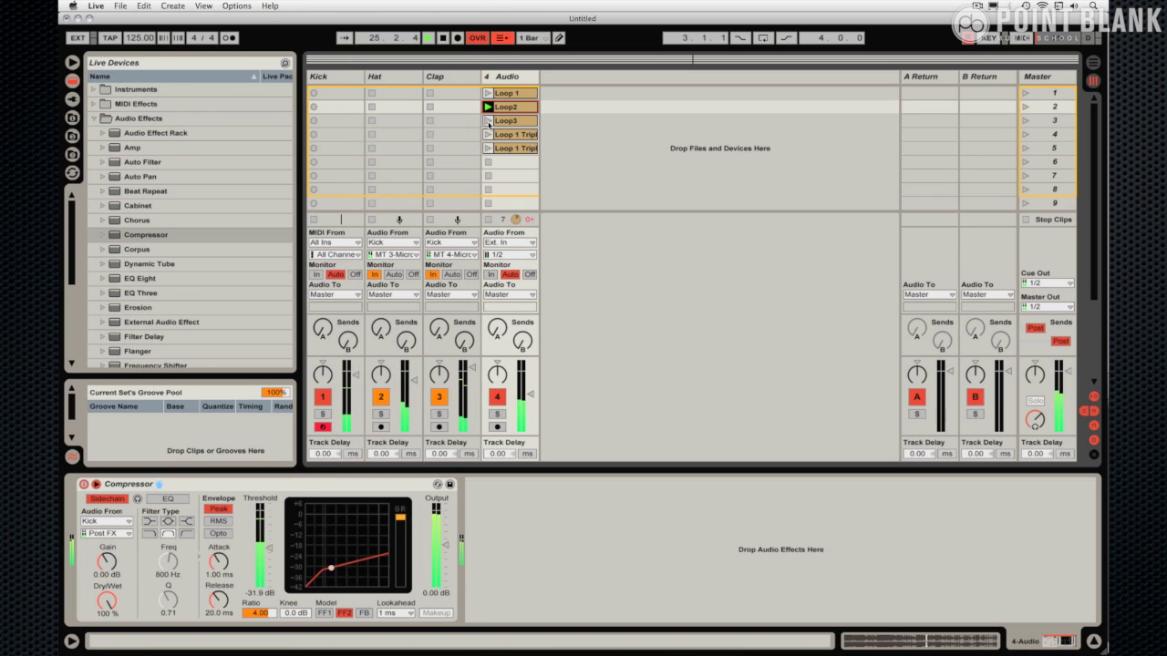
left_click(488, 121)
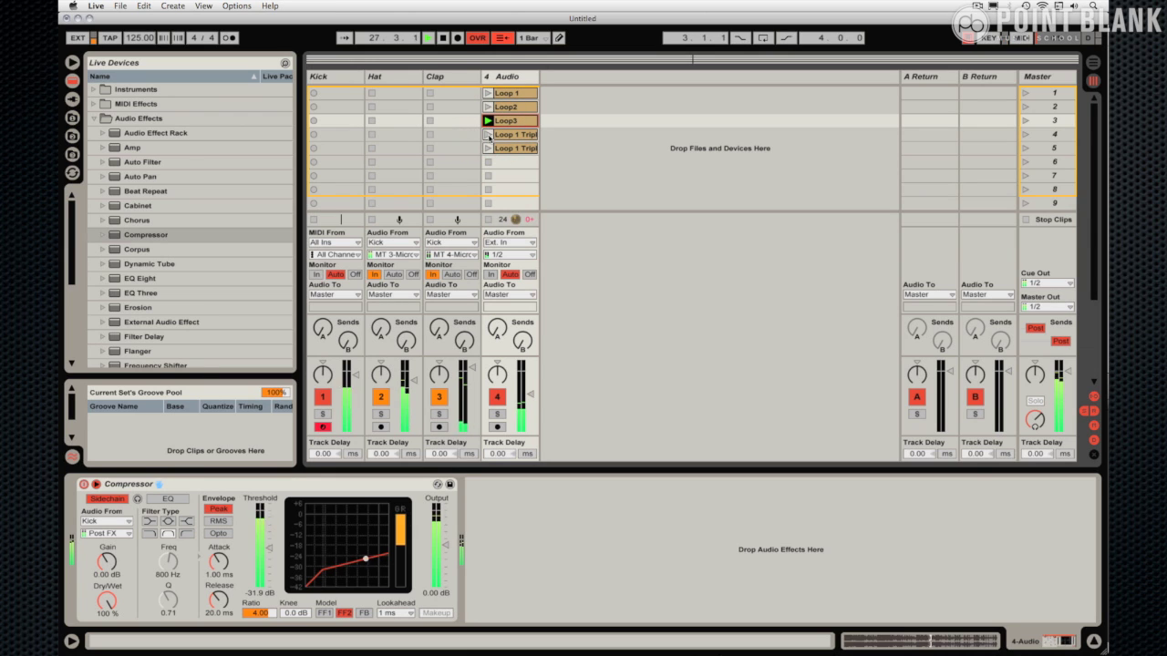
left_click(487, 135)
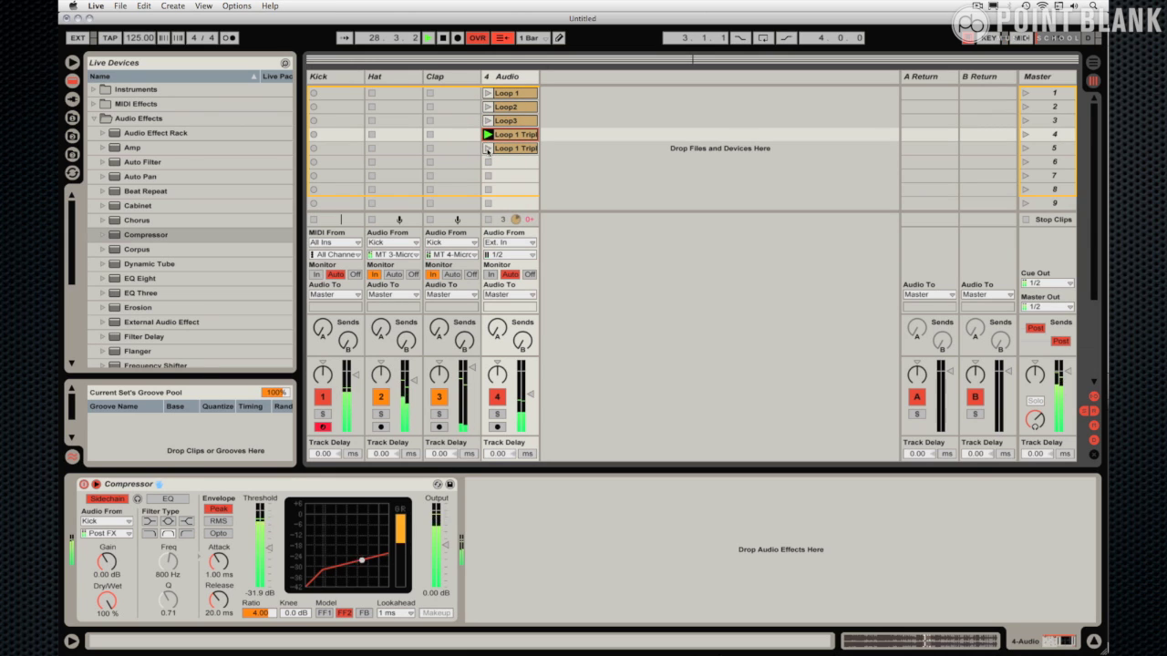
left_click(488, 149)
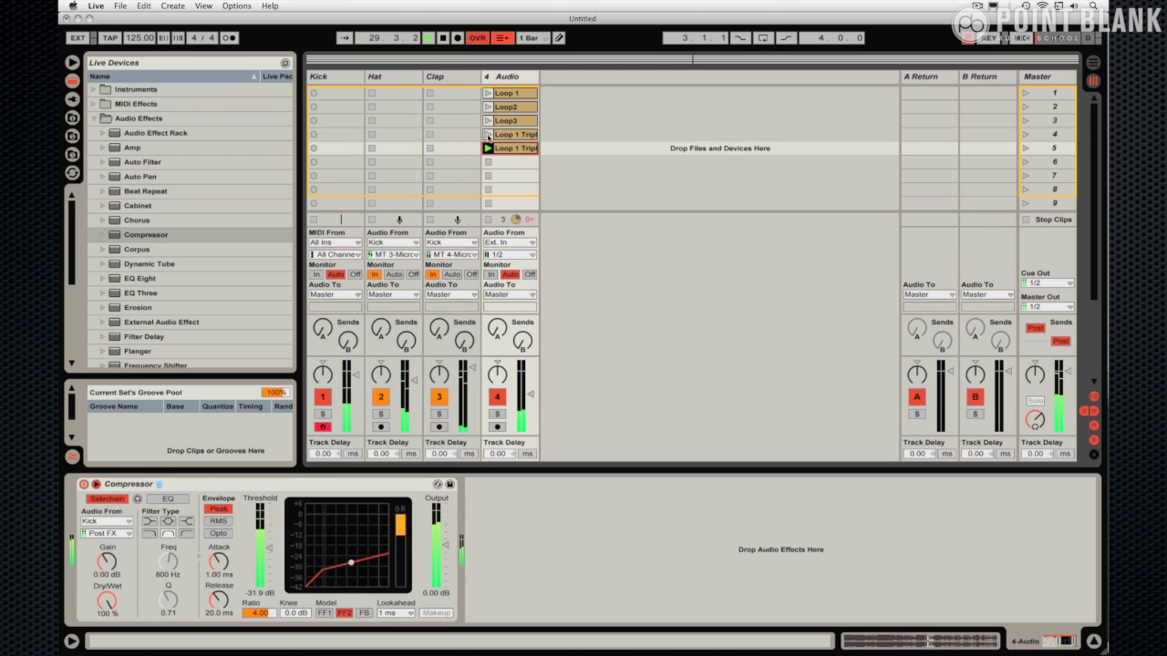
left_click(487, 135)
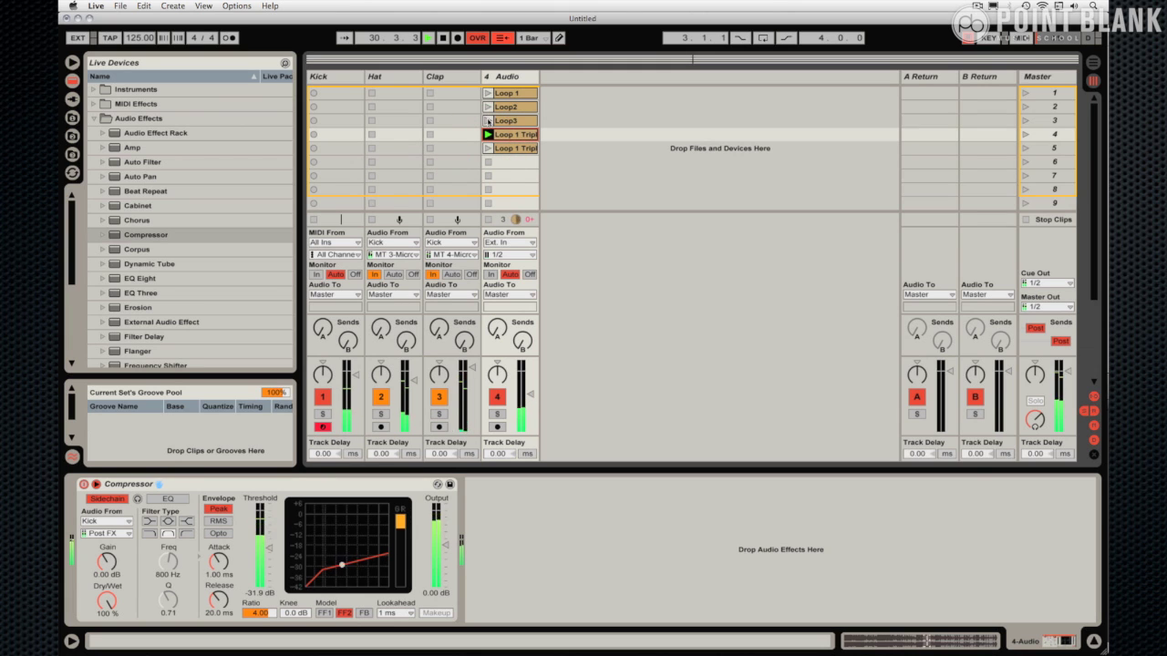
left_click(488, 121)
Step: Add an Auto Filter after the Compressor and sweep its resonant cutoff over the triplet clips, ending near 11.8 kHz
left_click(148, 161)
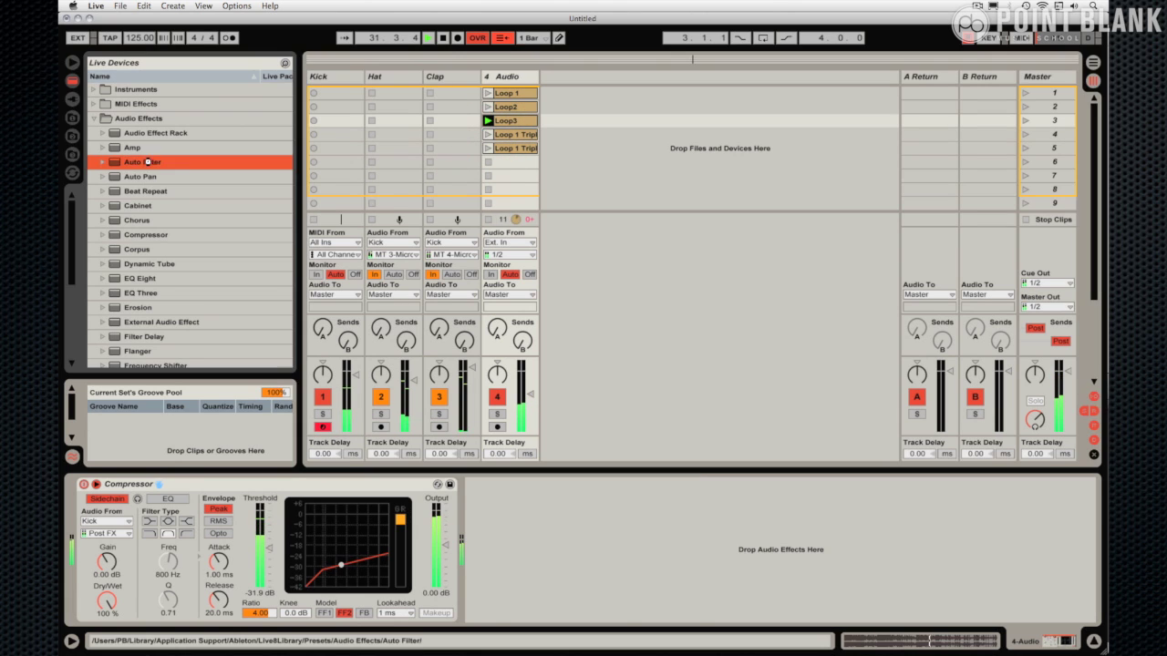
double_click(147, 162)
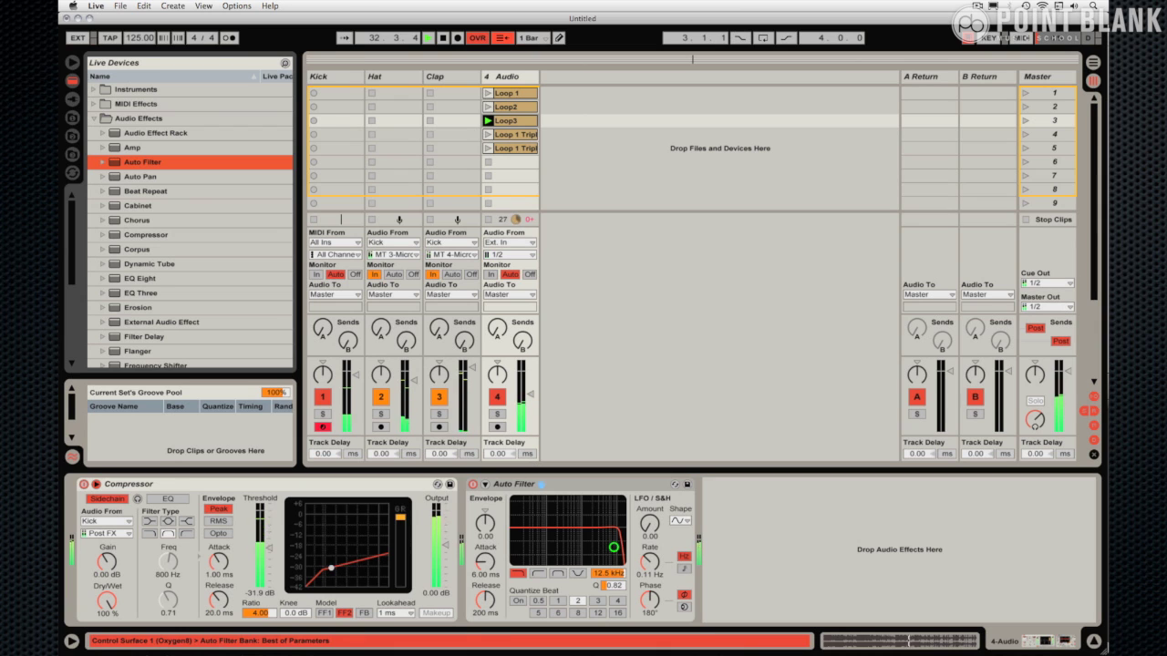
left_click_drag(614, 547, 548, 528)
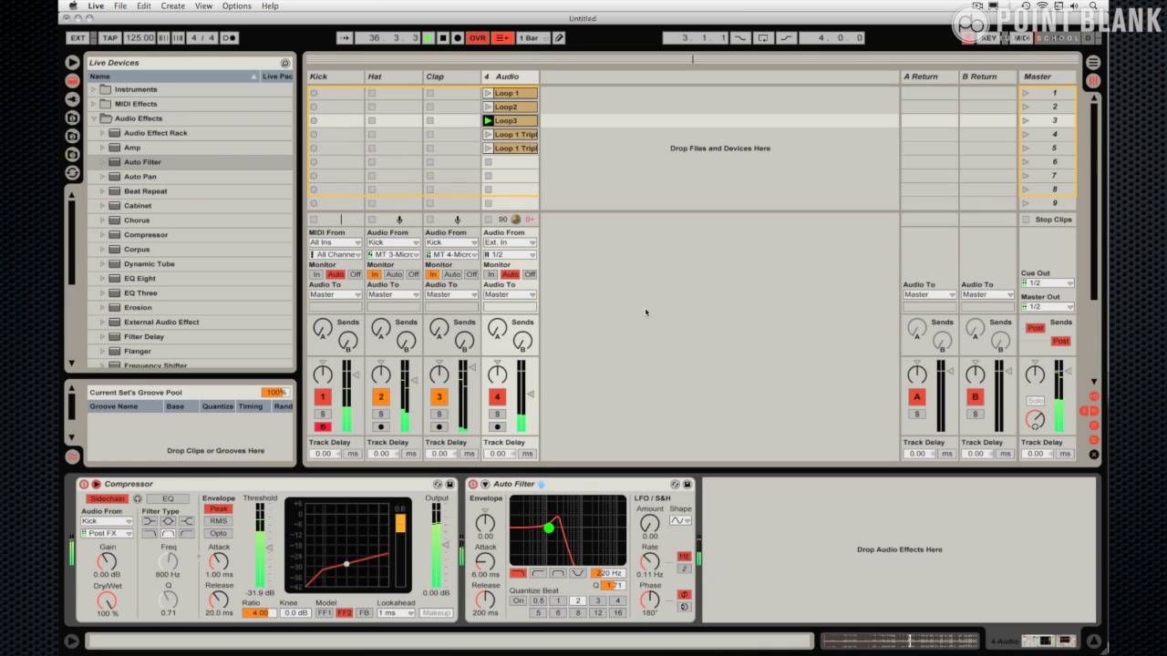
left_click(488, 135)
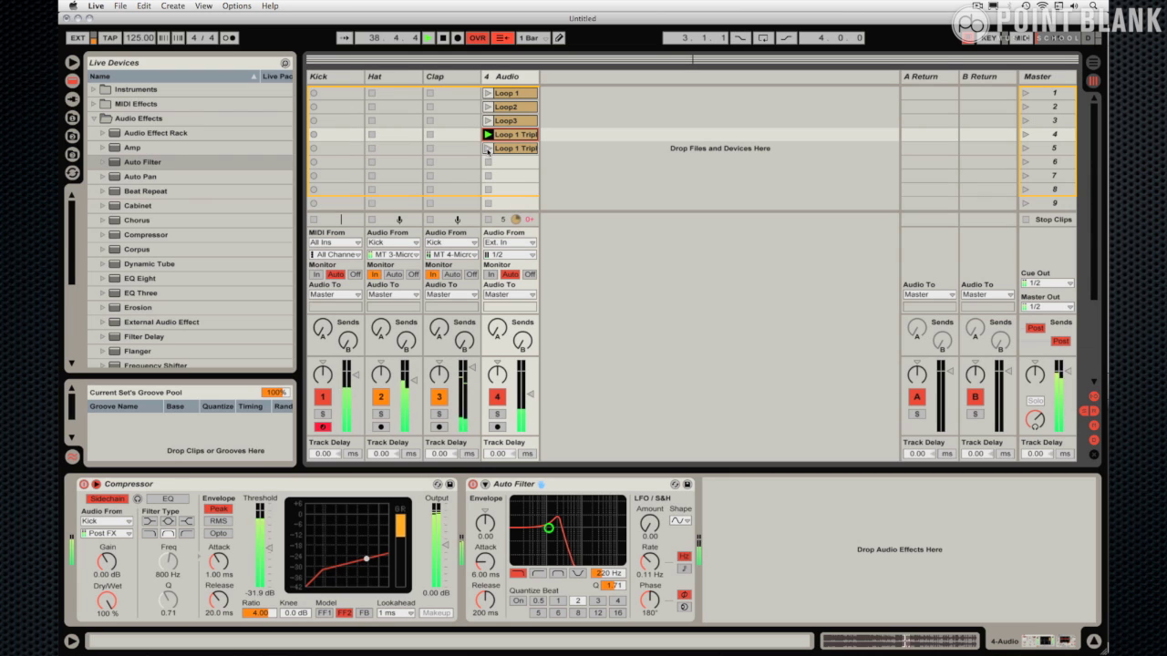
left_click(488, 149)
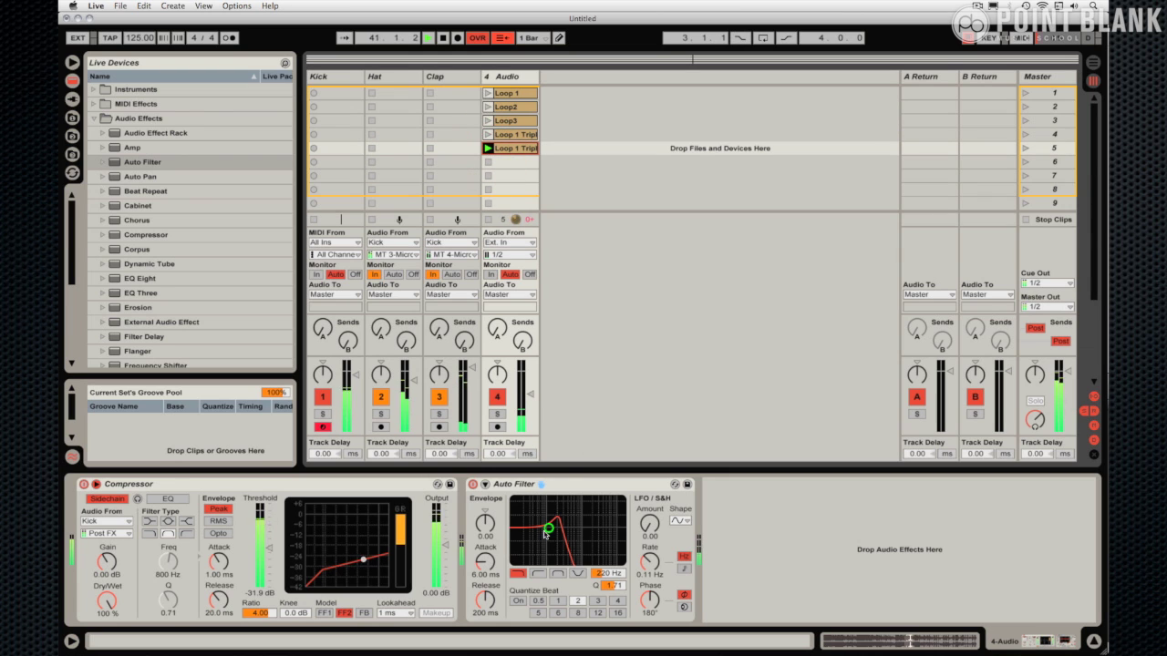
left_click_drag(548, 527, 613, 526)
Step: Add a Ping Pong Delay after the Auto Filter with a 29% mix and its filter at 2.26 kHz
left_click_drag(72, 262, 71, 315)
double_click(153, 299)
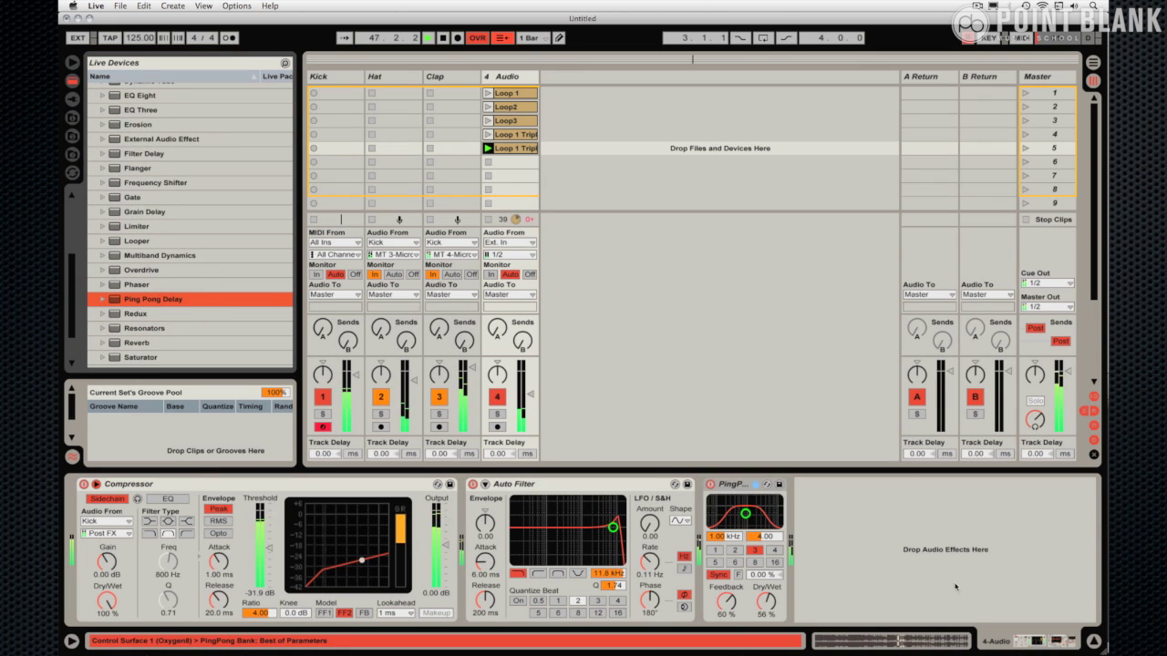
left_click_drag(766, 600, 766, 618)
left_click_drag(746, 515, 754, 512)
Step: Sweep the Auto Filter cutoff to about 2 kHz and back while the first triplet copy of Loop 1 plays
left_click_drag(612, 527, 557, 532)
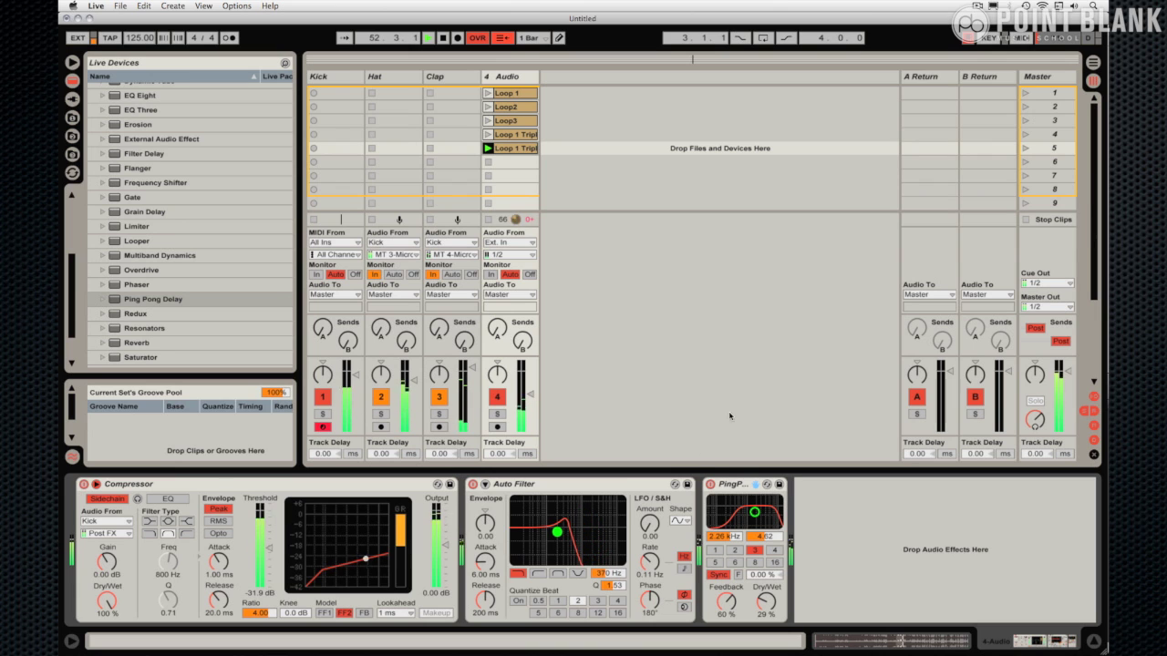
left_click(487, 135)
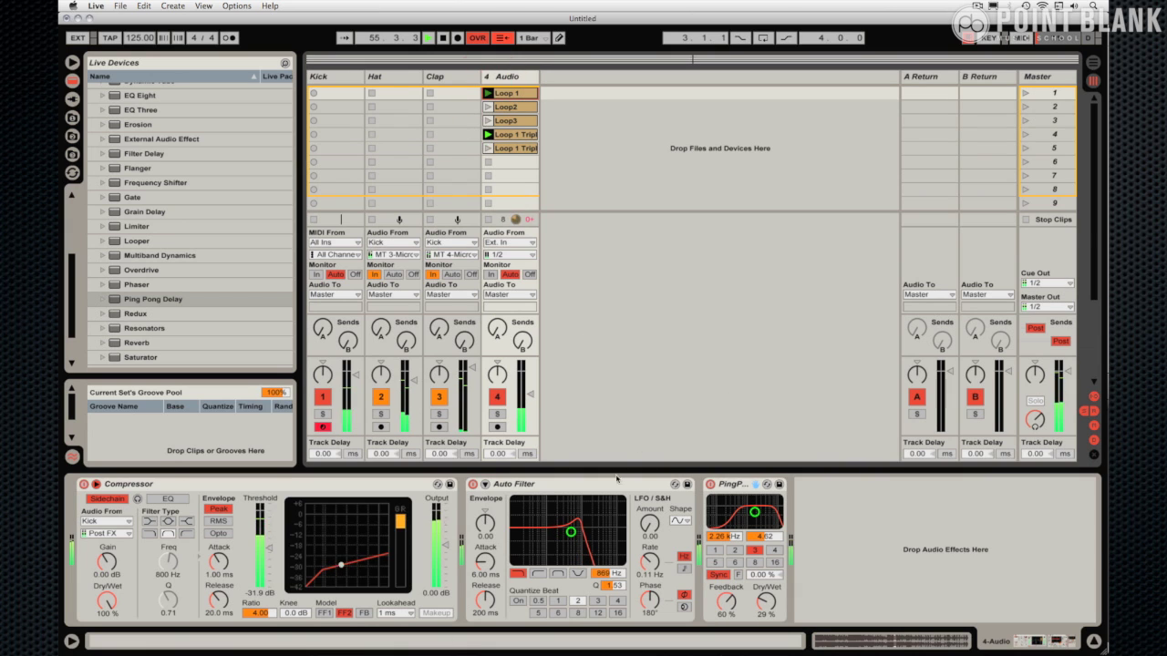
mouse_move(571, 531)
left_mouse_down()
mouse_move(609, 521)
mouse_move(574, 507)
mouse_move(551, 522)
mouse_move(553, 540)
left_mouse_up()
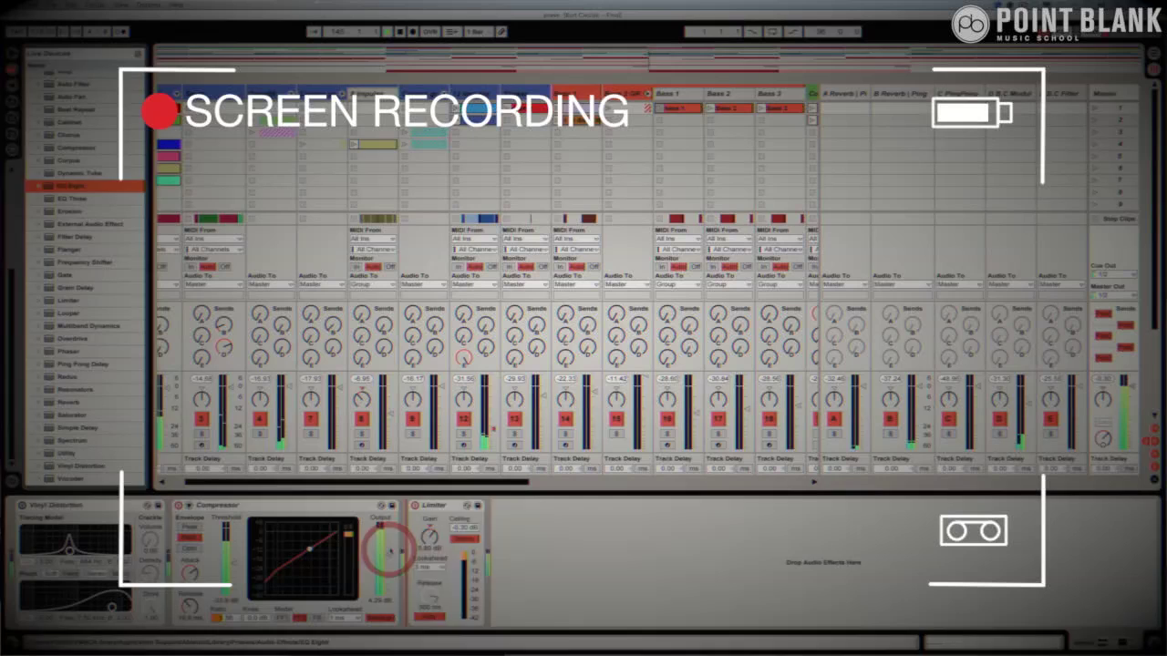
Step: Insert an EQ Eight between the Compressor and Limiter and cut a few dB around 194 Hz
left_click_drag(390, 551, 401, 552)
left_click_drag(574, 559, 544, 566)
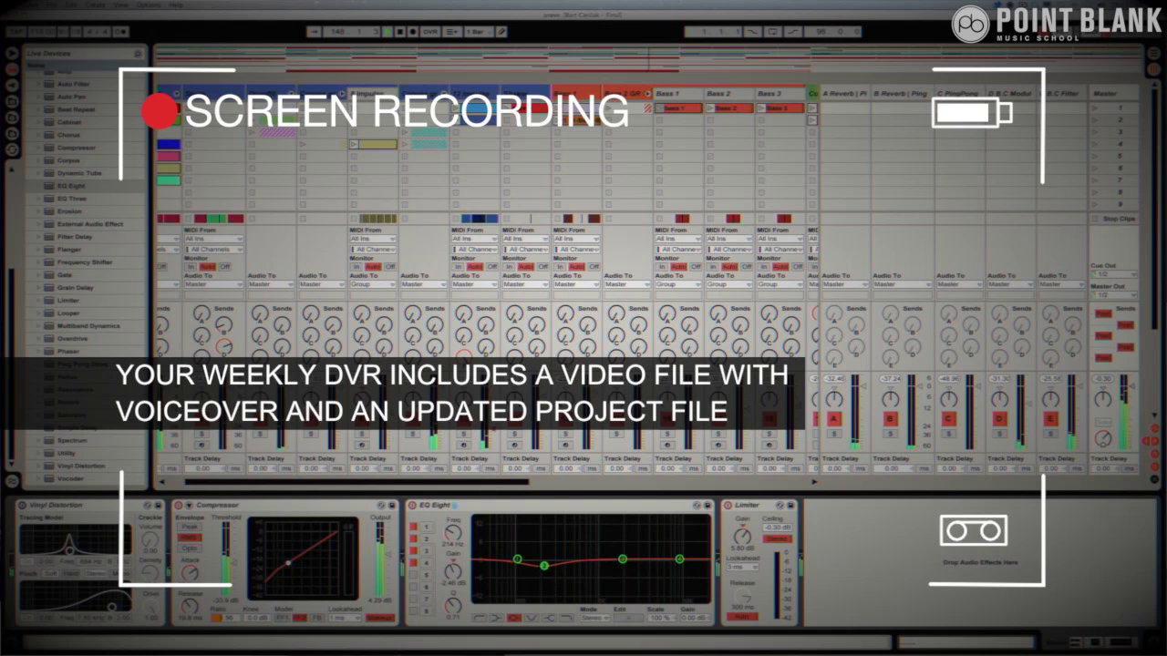